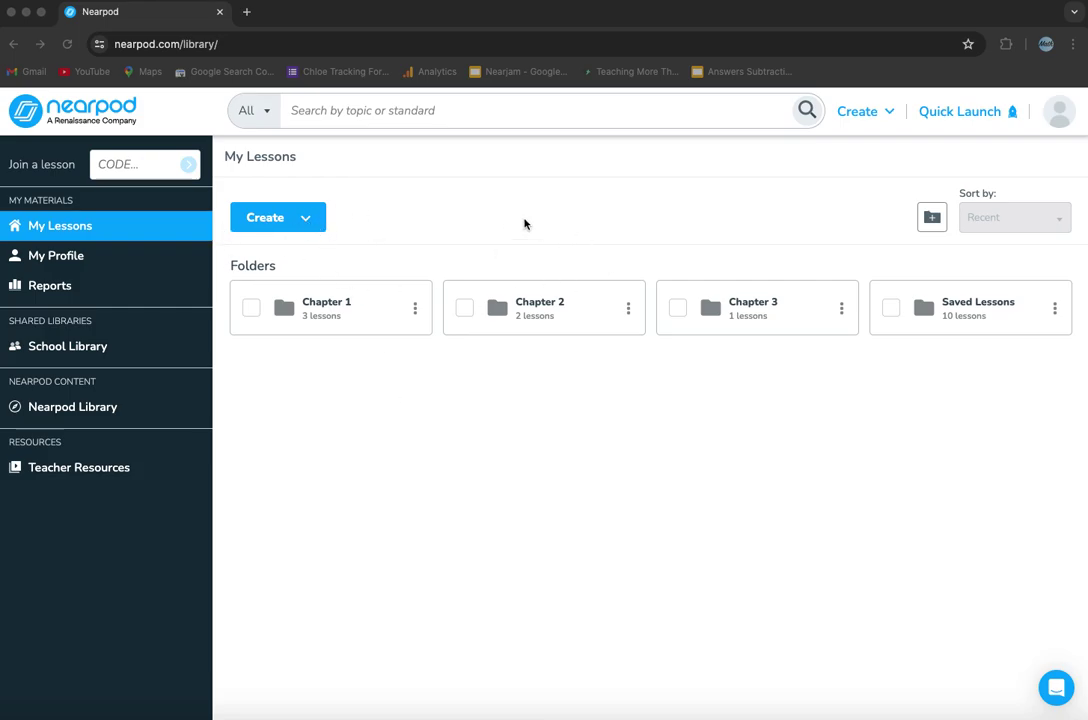
# Create a new untitled lesson and choose to upload your own files.
pyautogui.click(304, 220)
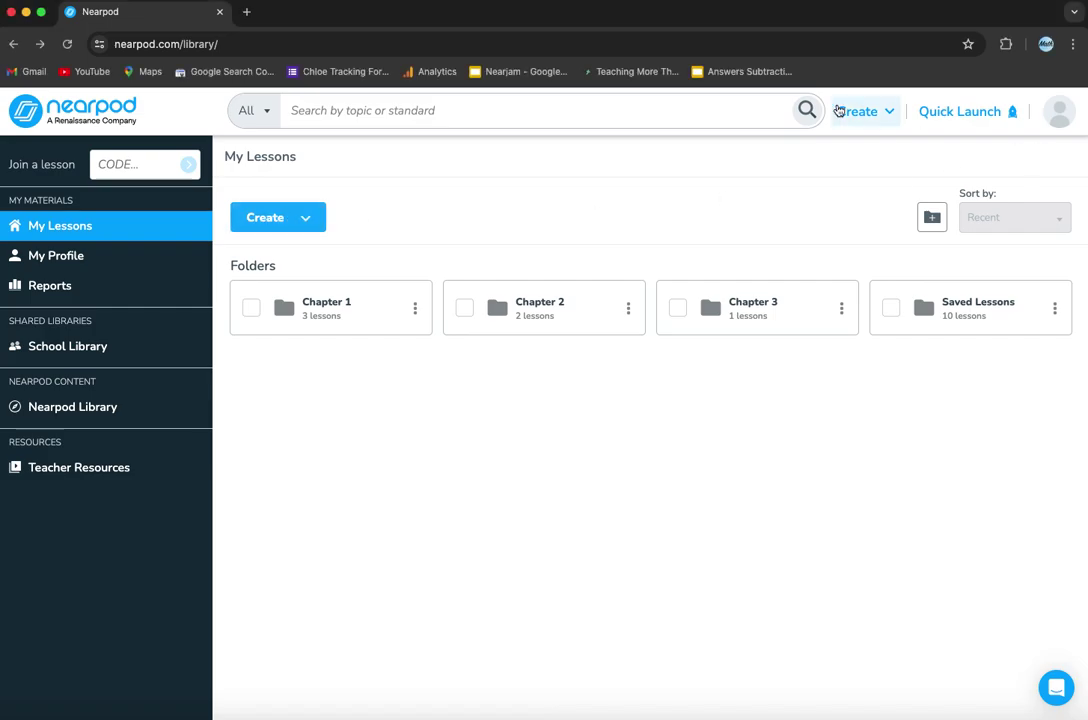
pyautogui.click(308, 221)
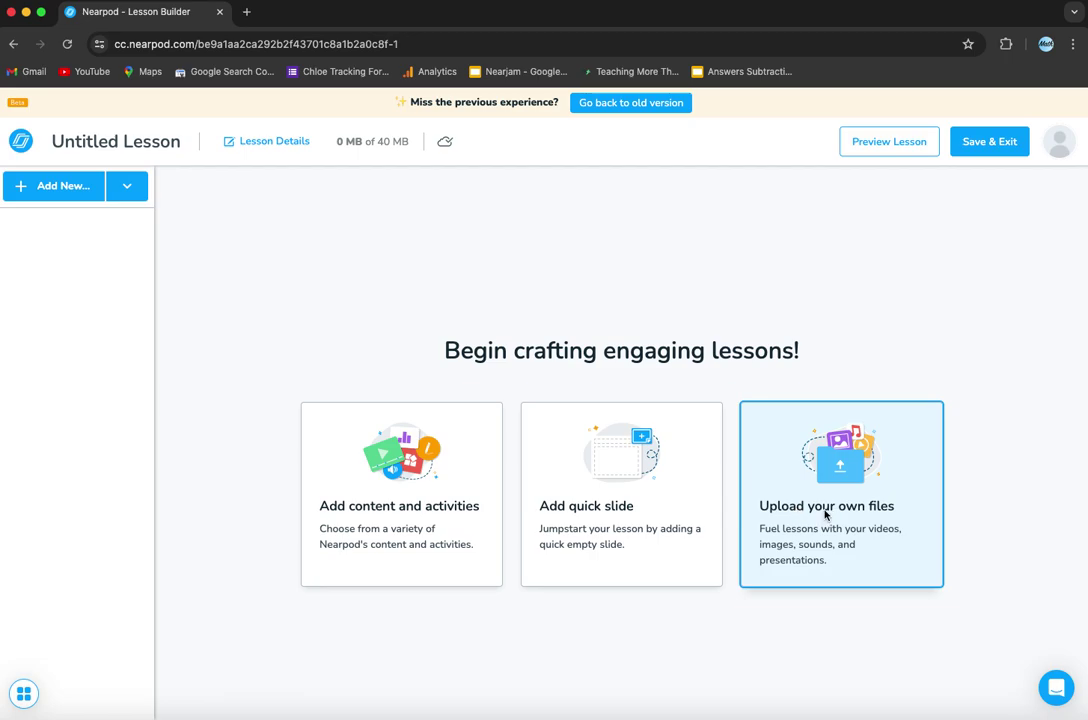
pyautogui.click(825, 516)
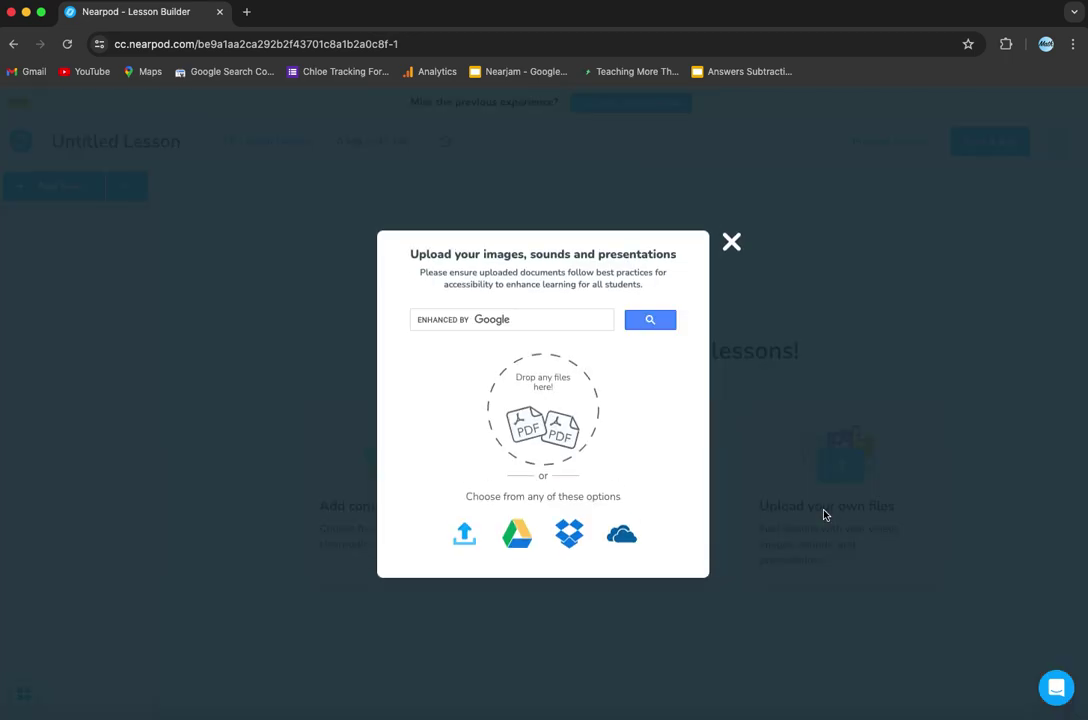
# Choose Google Drive as the upload source and sign in with the chosen account.
pyautogui.click(533, 545)
pyautogui.click(498, 432)
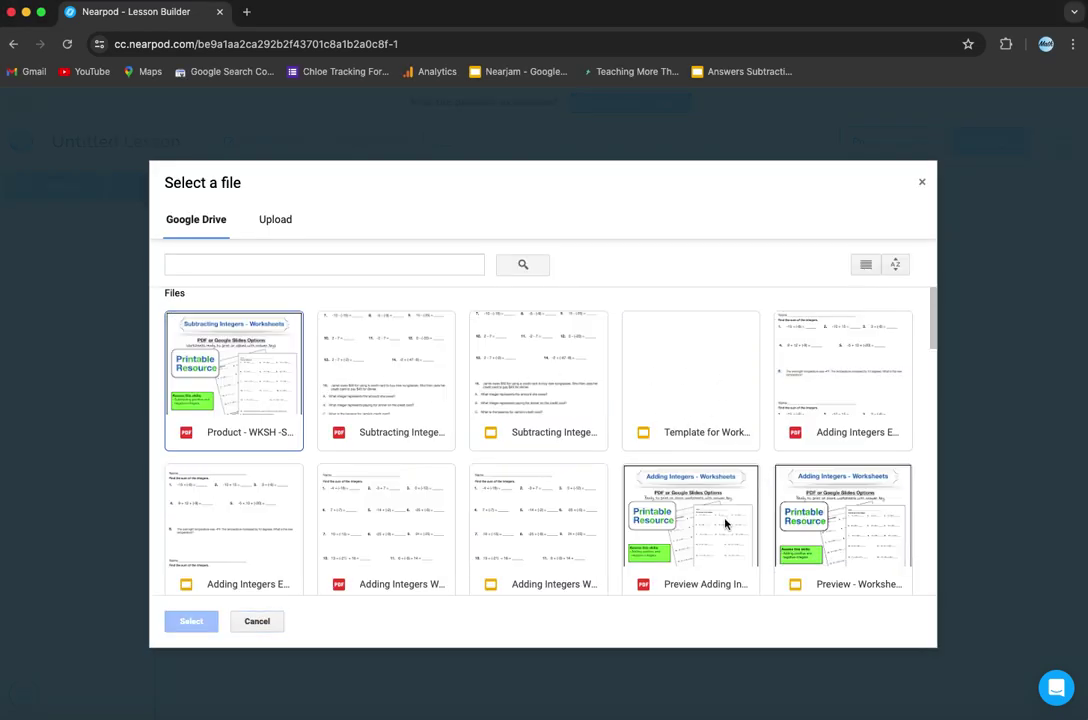
pyautogui.scroll(-1, 726, 524)
pyautogui.scroll(-1, 726, 524)
pyautogui.scroll(3, 724, 523)
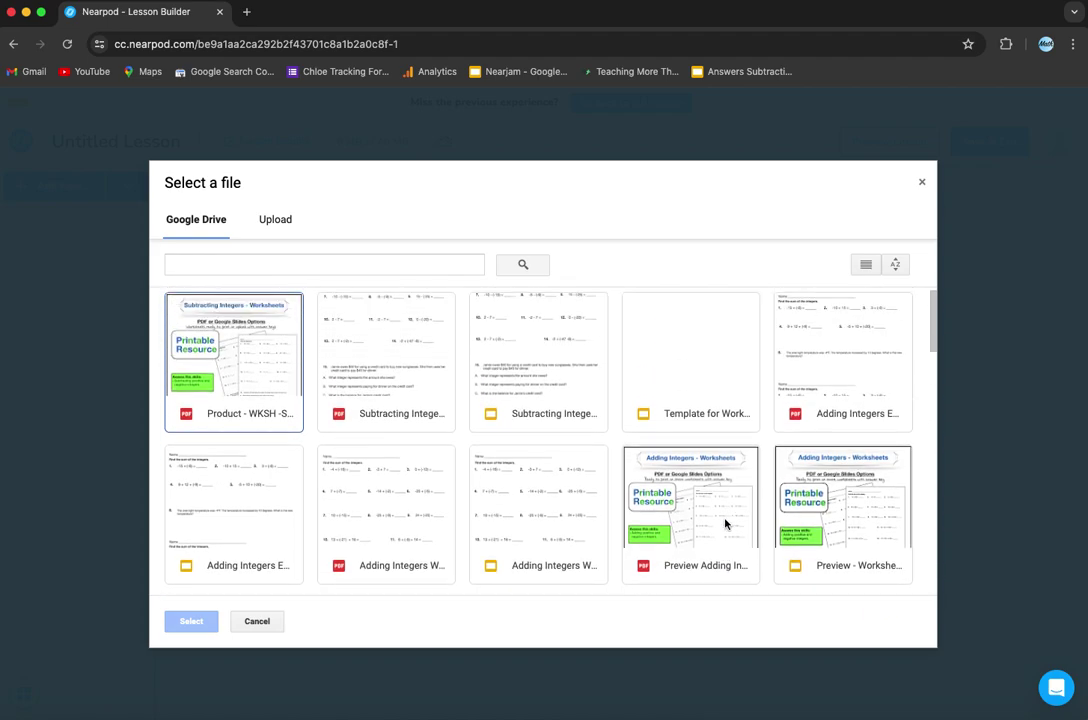
# Find 'Adding Integers Lesson' in Drive and import it as individual slides.
pyautogui.click(386, 264)
pyautogui.write('A')
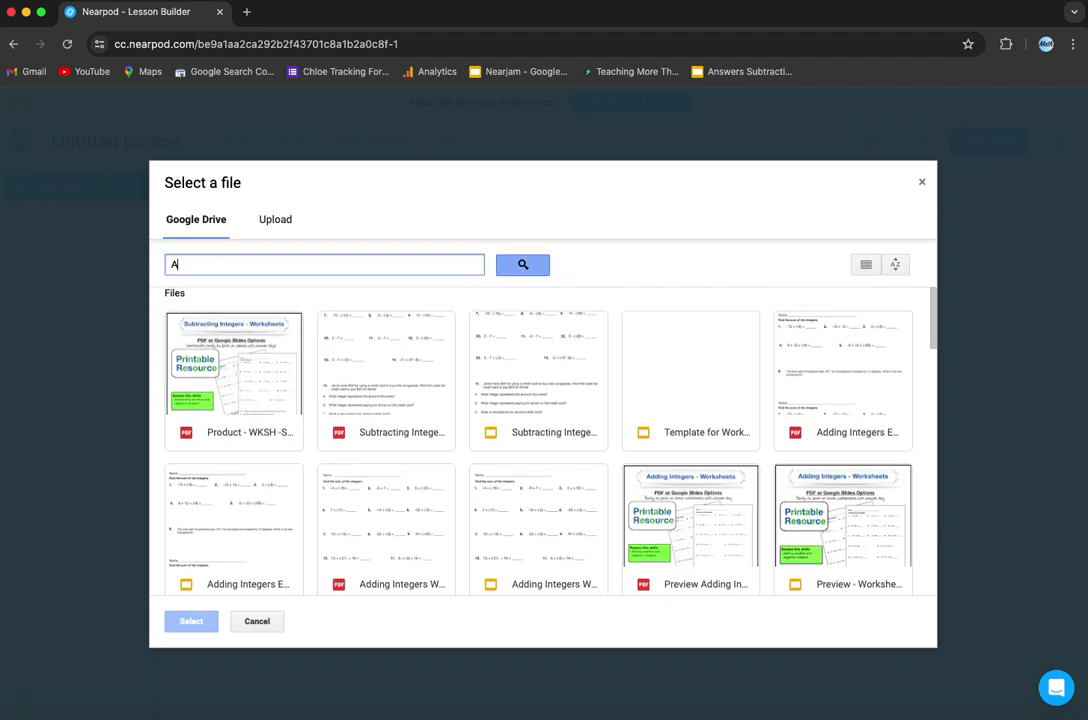
pyautogui.write('dding Int')
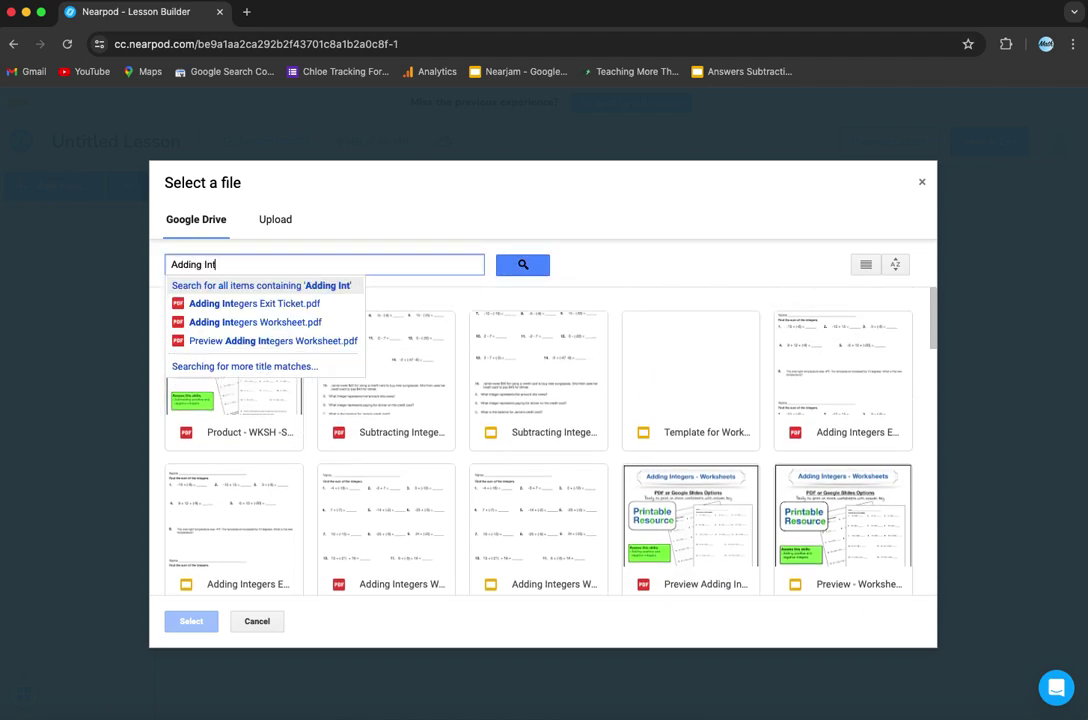
pyautogui.write('egers ')
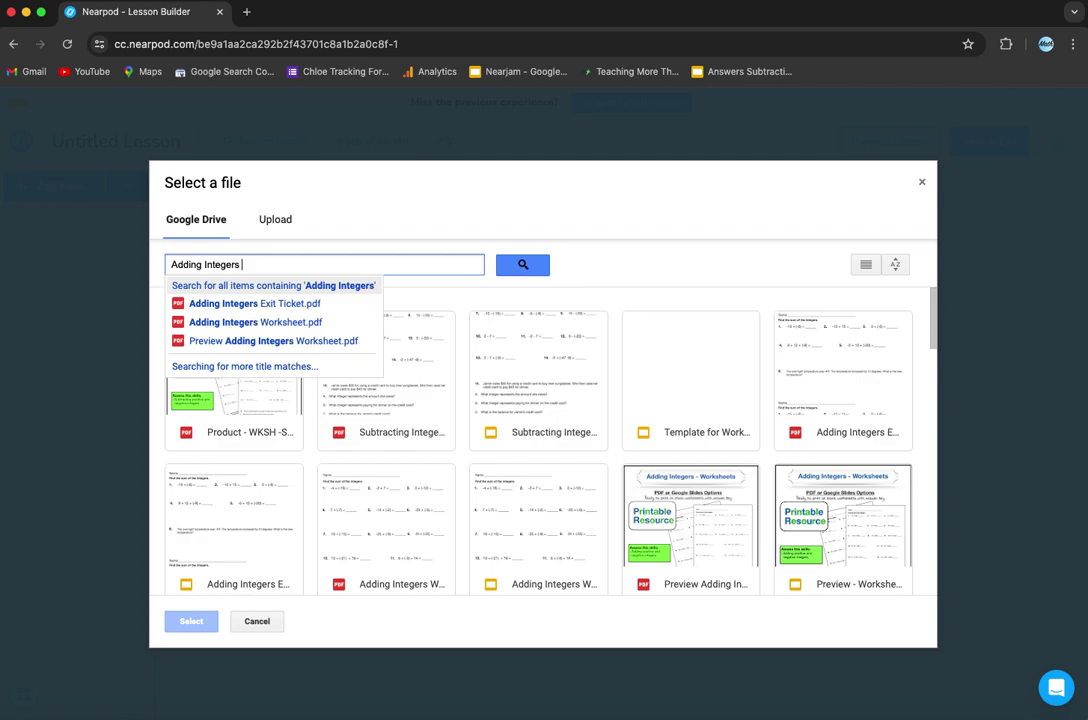
pyautogui.write('Lesson')
pyautogui.click(522, 264)
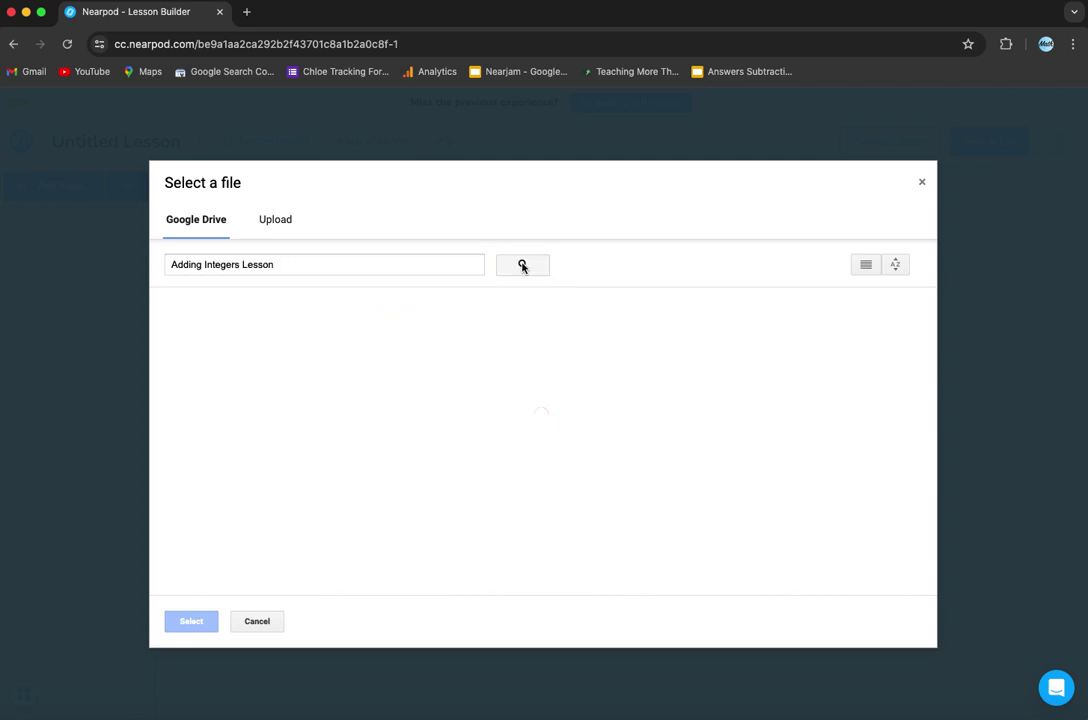
pyautogui.scroll(-3, 710, 473)
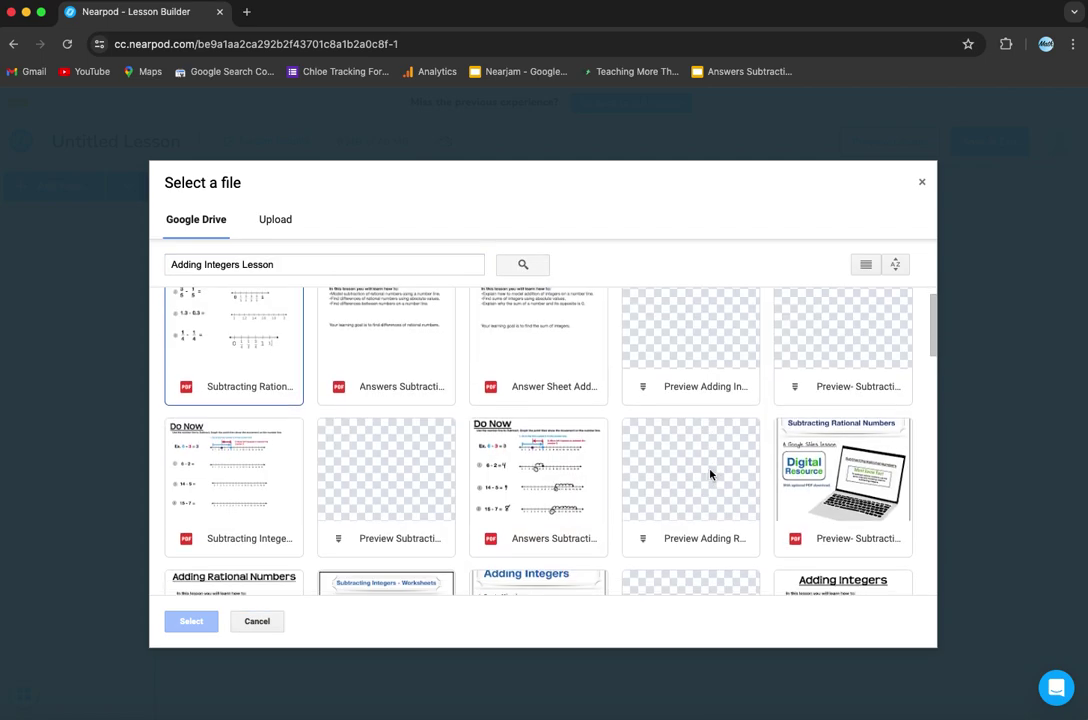
pyautogui.scroll(-4, 709, 454)
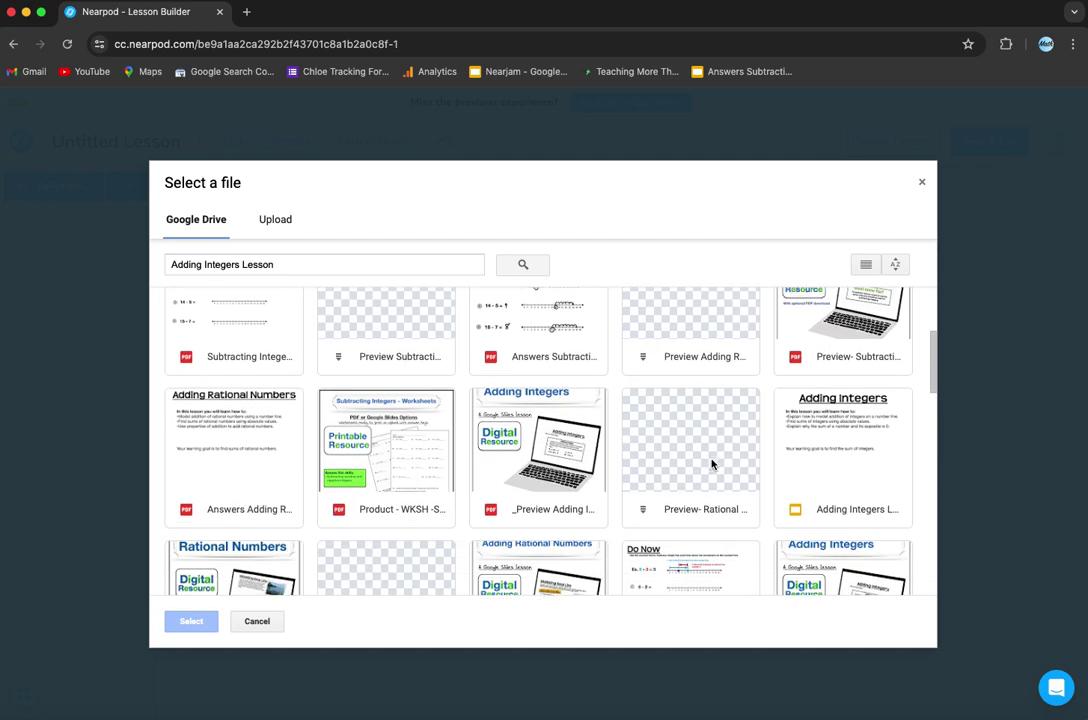
pyautogui.doubleClick(827, 454)
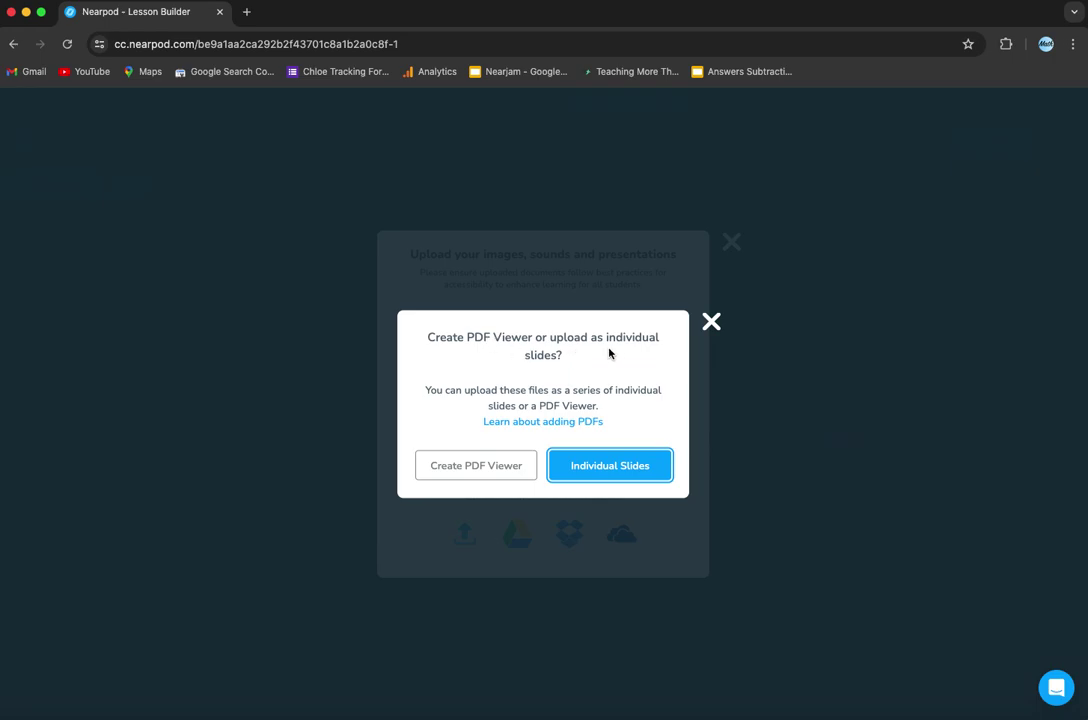
pyautogui.click(605, 470)
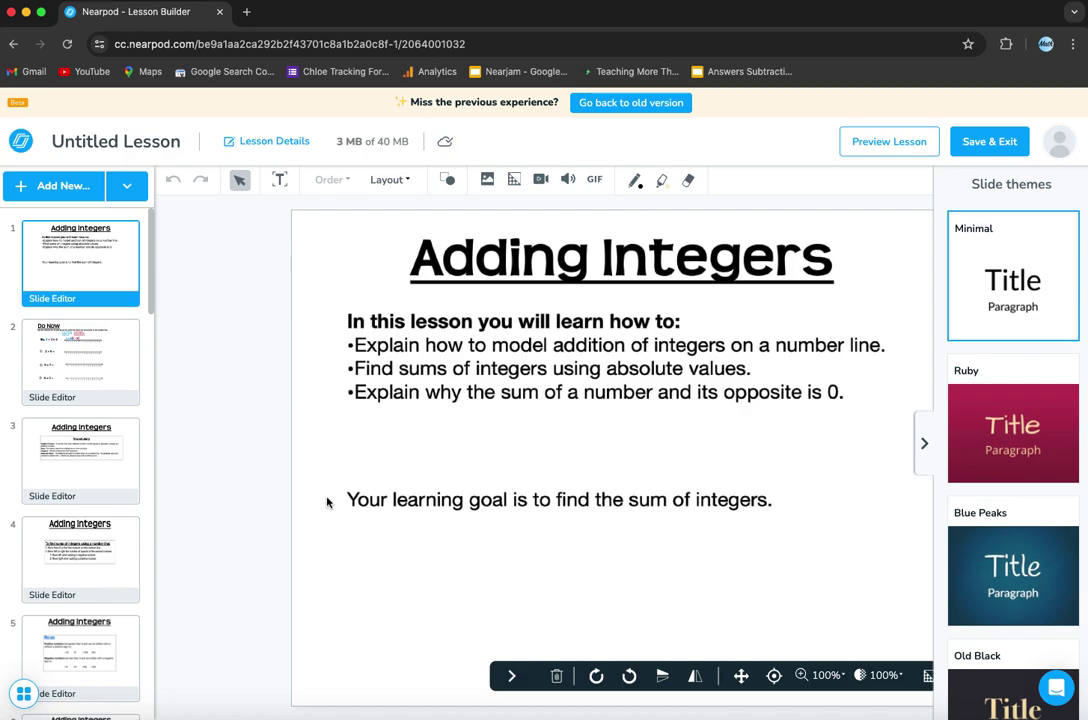
# Change the lesson title from Untitled Lesson to 'Adding Integers'.
pyautogui.click(127, 141)
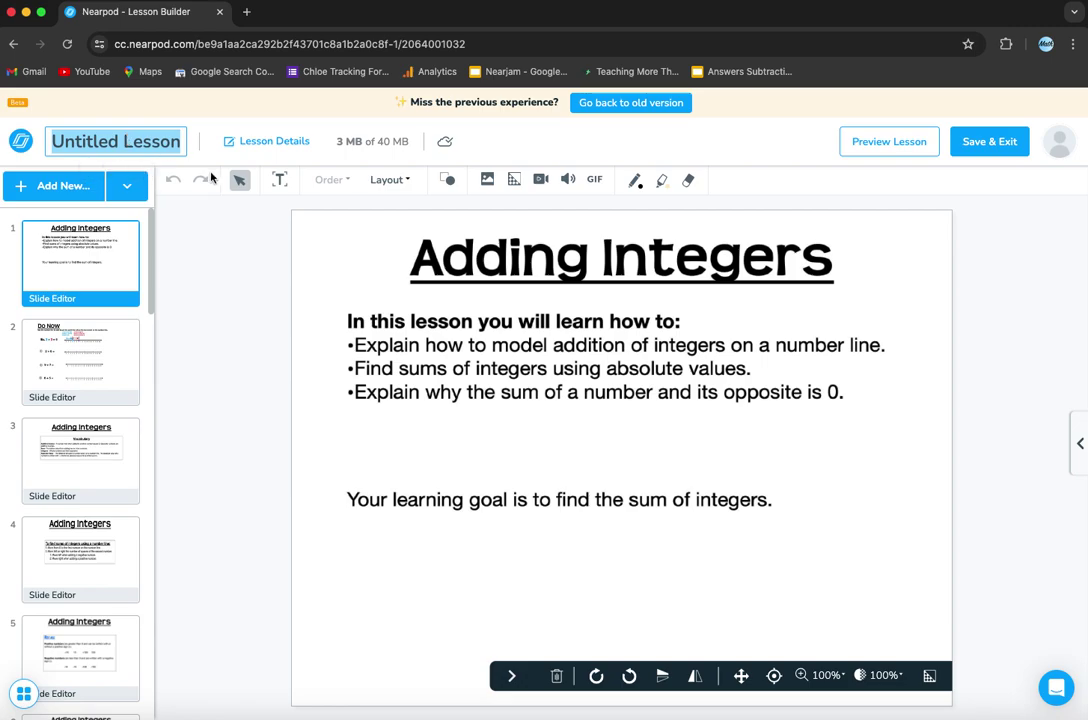
pyautogui.write('In')
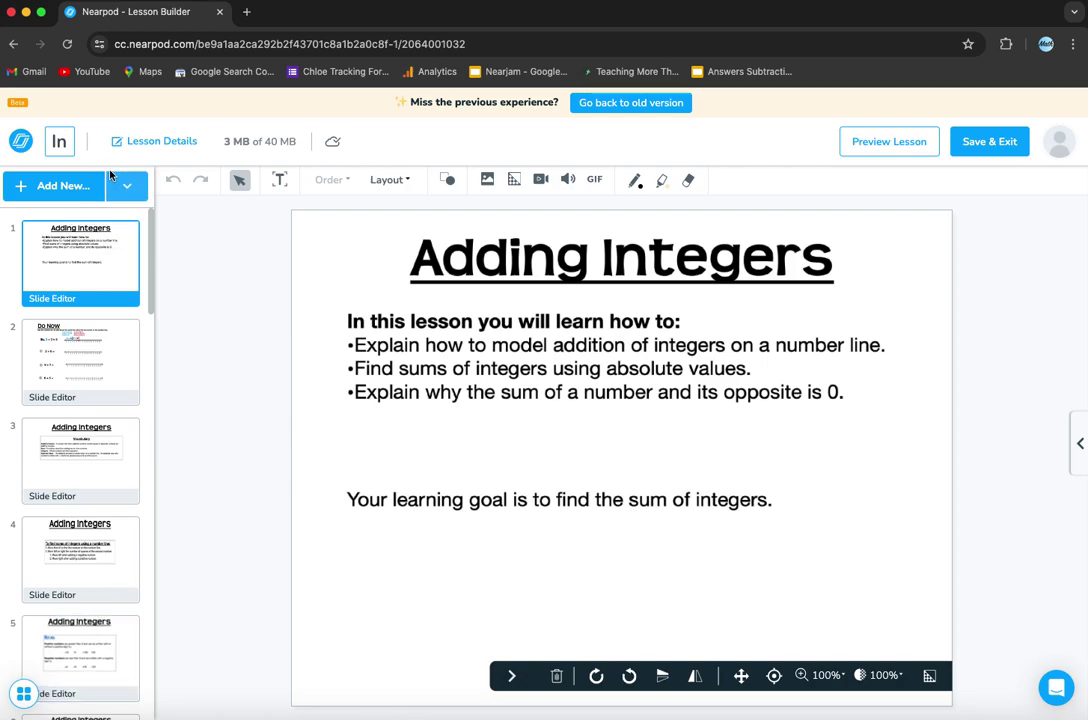
pyautogui.write('t')
pyautogui.press('BackSpace')
pyautogui.press('BackSpace')
pyautogui.press('BackSpace')
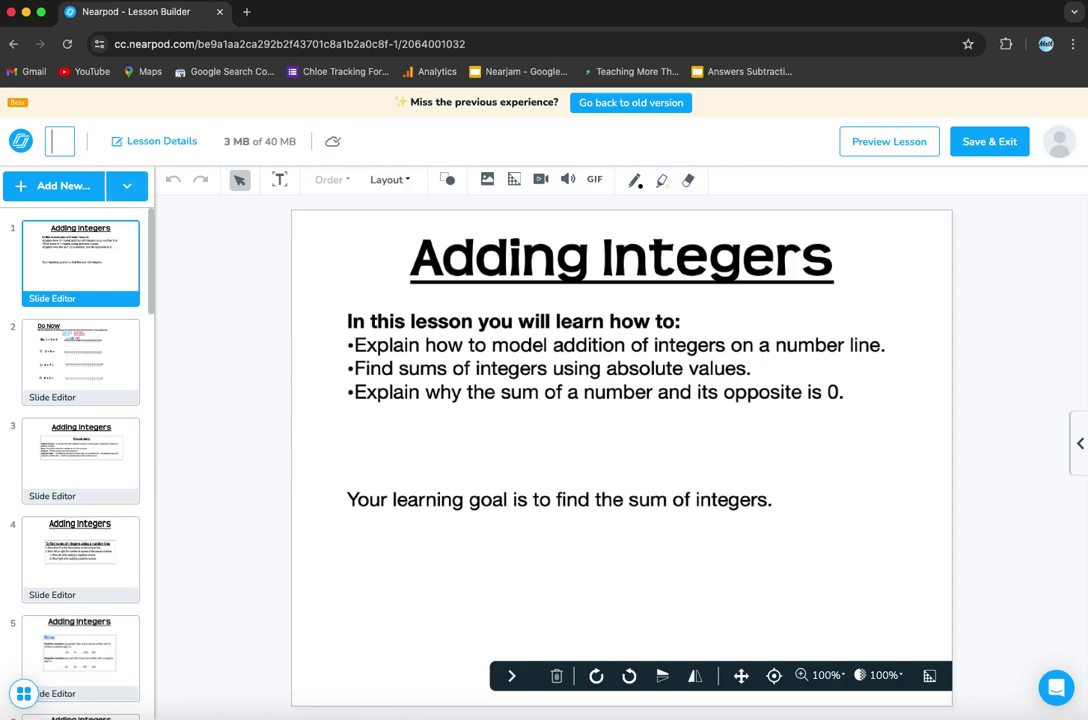
pyautogui.write('Adding Integers')
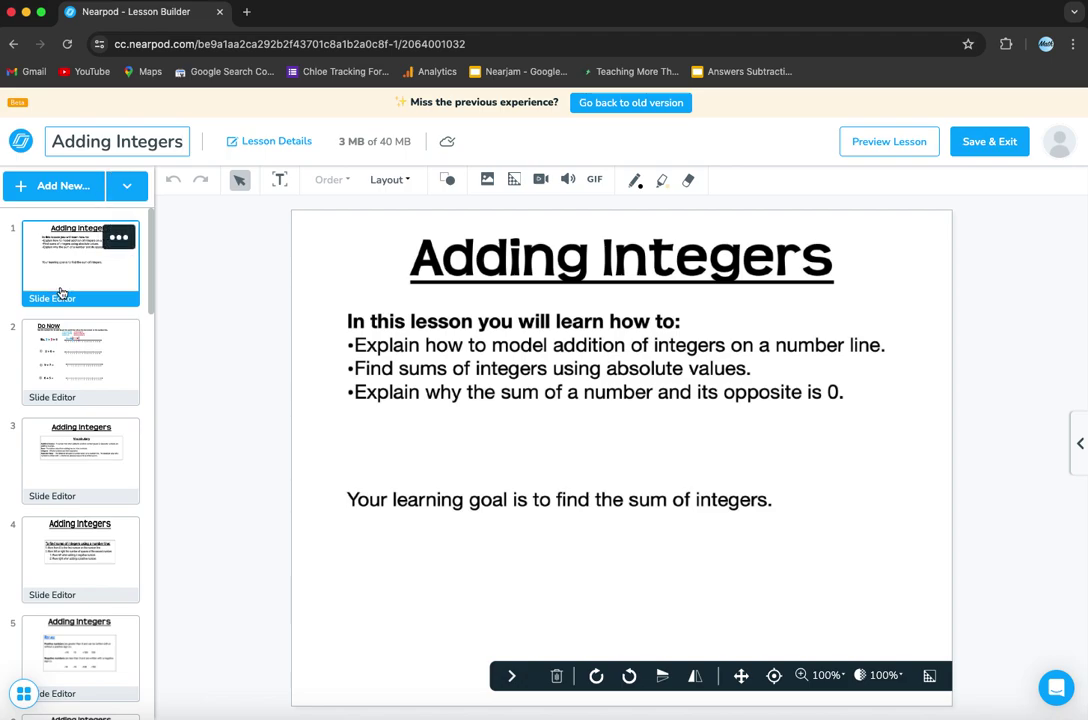
pyautogui.scroll(-2, 60, 291)
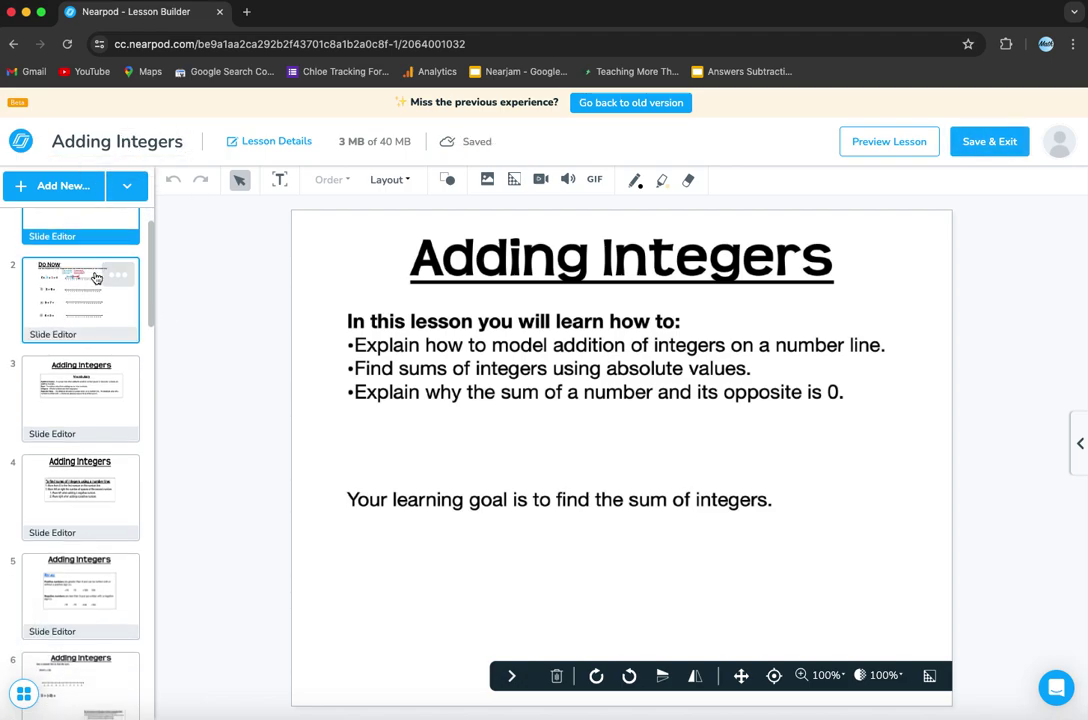
pyautogui.scroll(2, 87, 294)
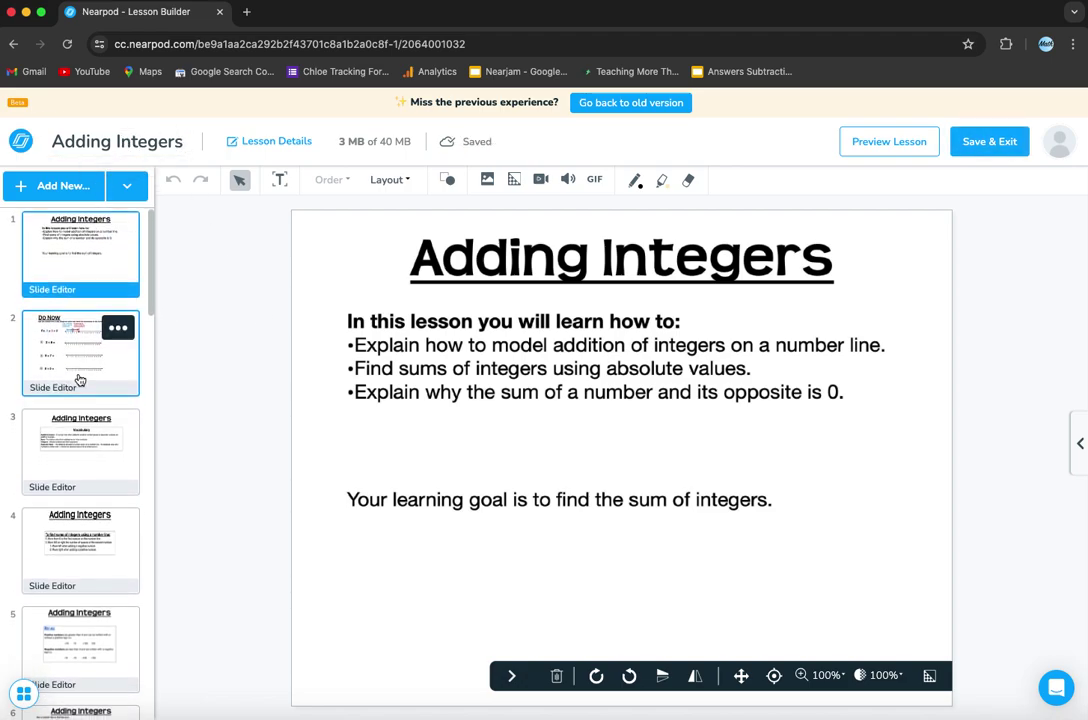
pyautogui.scroll(-1, 60, 465)
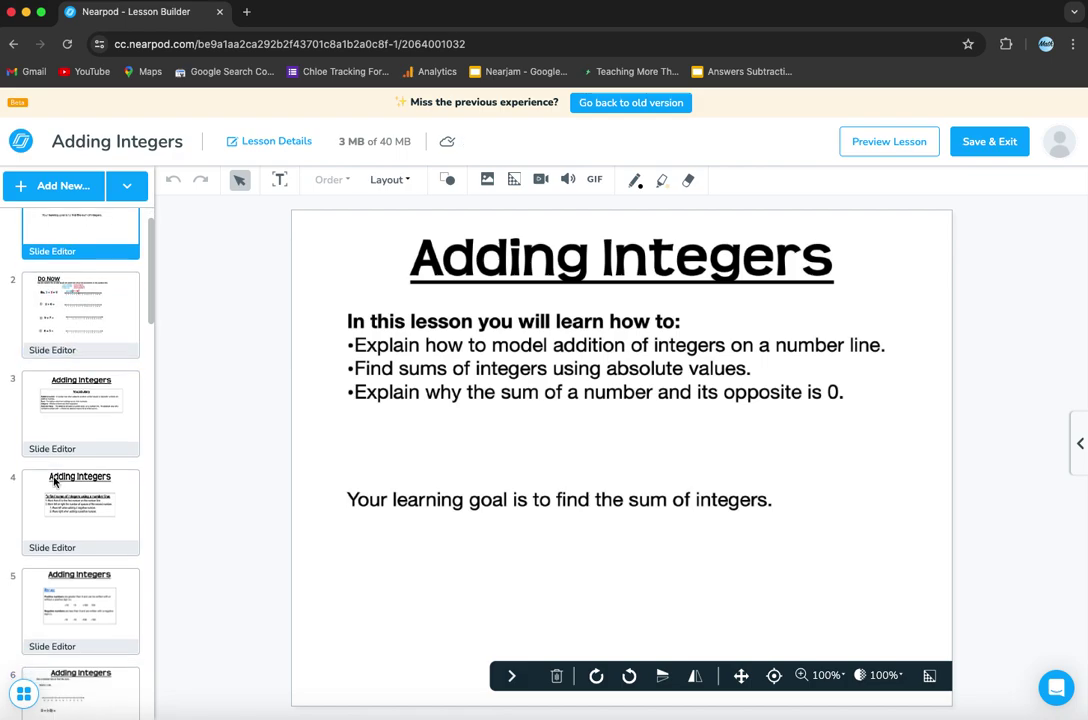
# Convert the Do Now slide to Draw It, keeping the original as a copy.
pyautogui.click(70, 355)
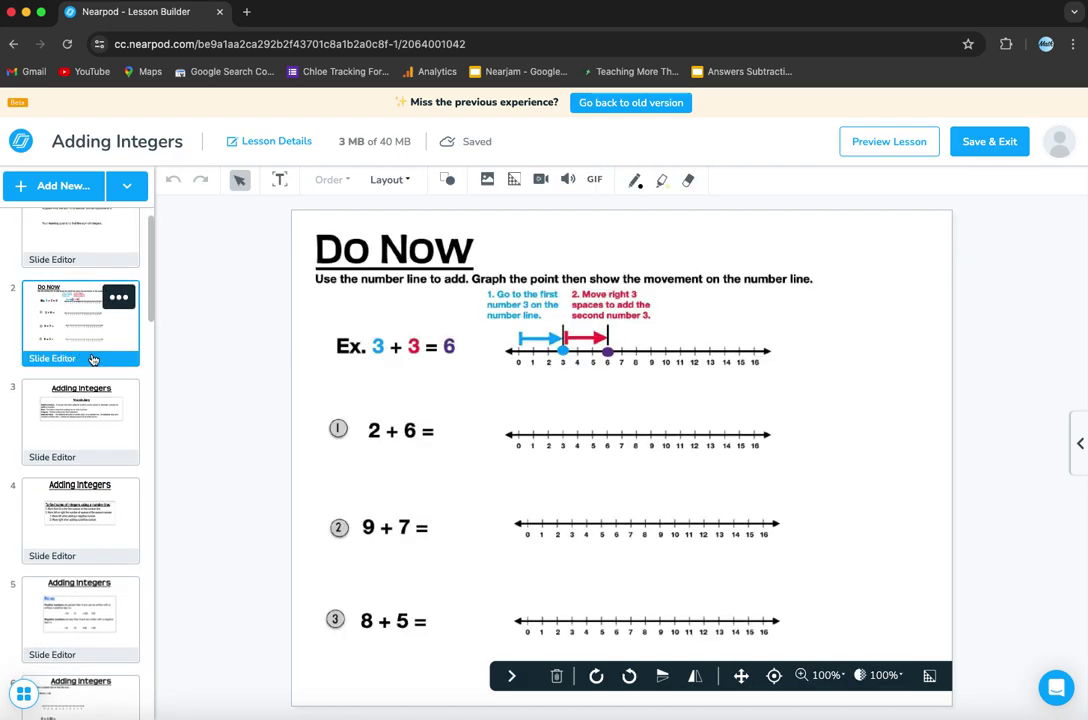
pyautogui.scroll(-1, 92, 362)
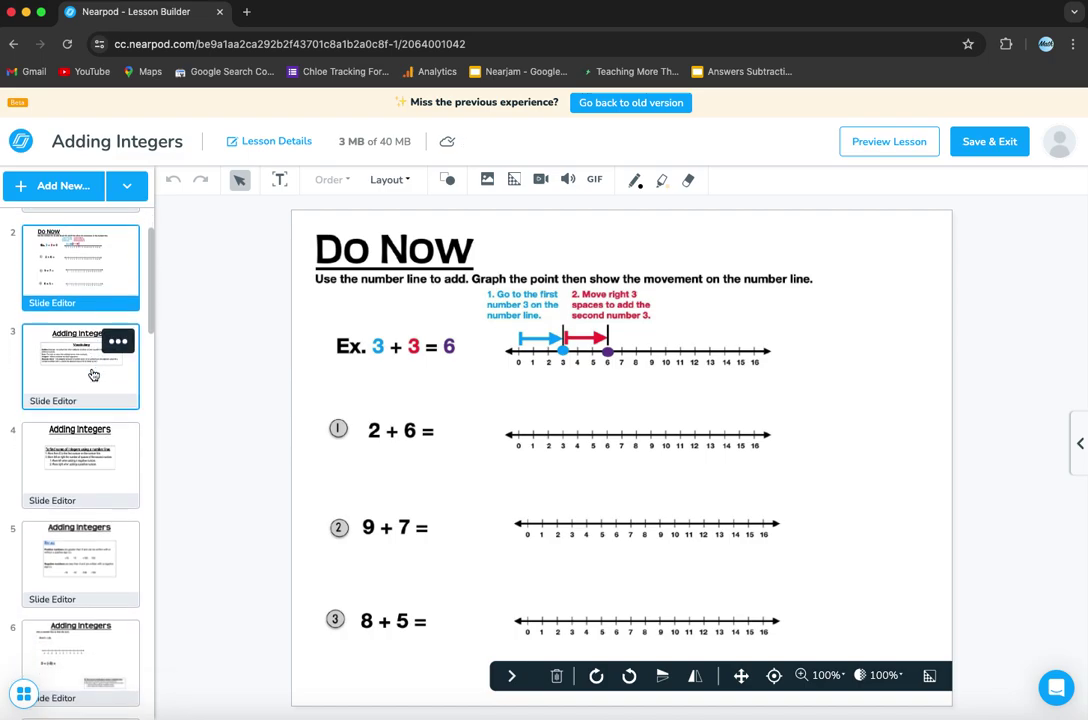
pyautogui.scroll(2, 93, 374)
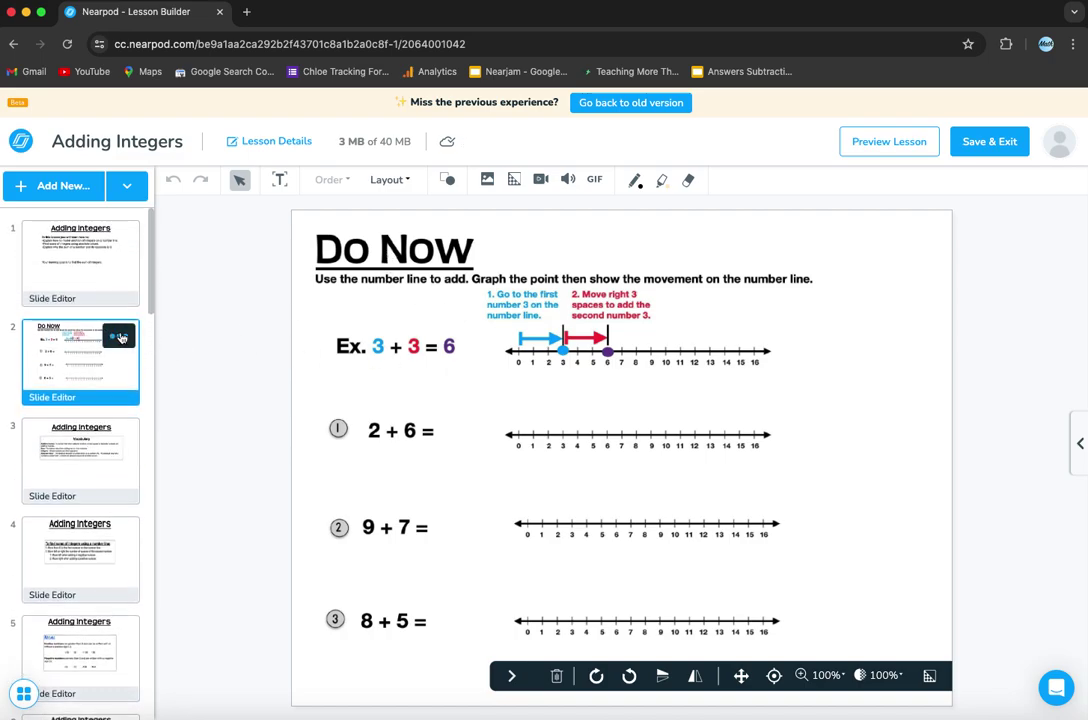
pyautogui.click(120, 337)
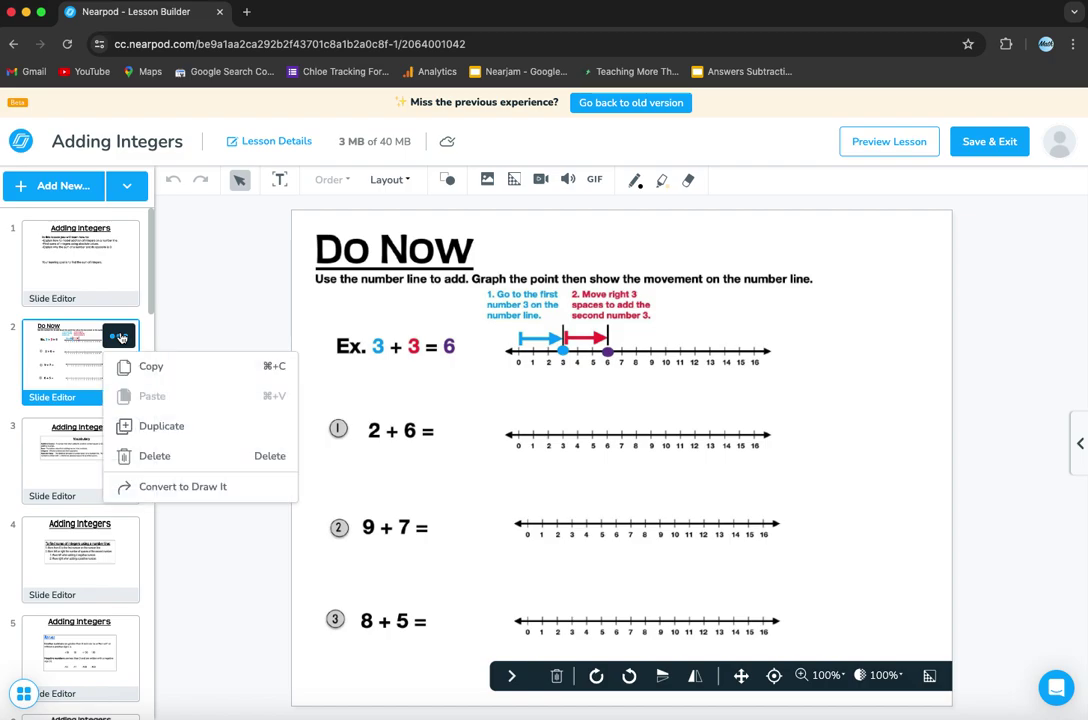
pyautogui.click(168, 489)
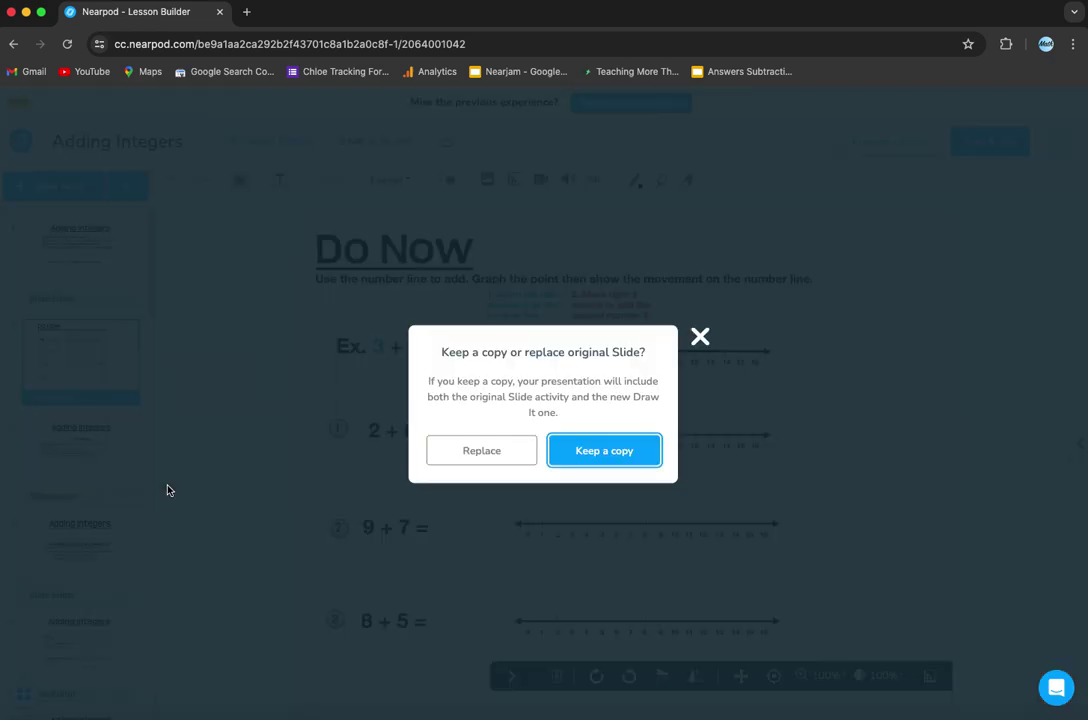
pyautogui.click(573, 452)
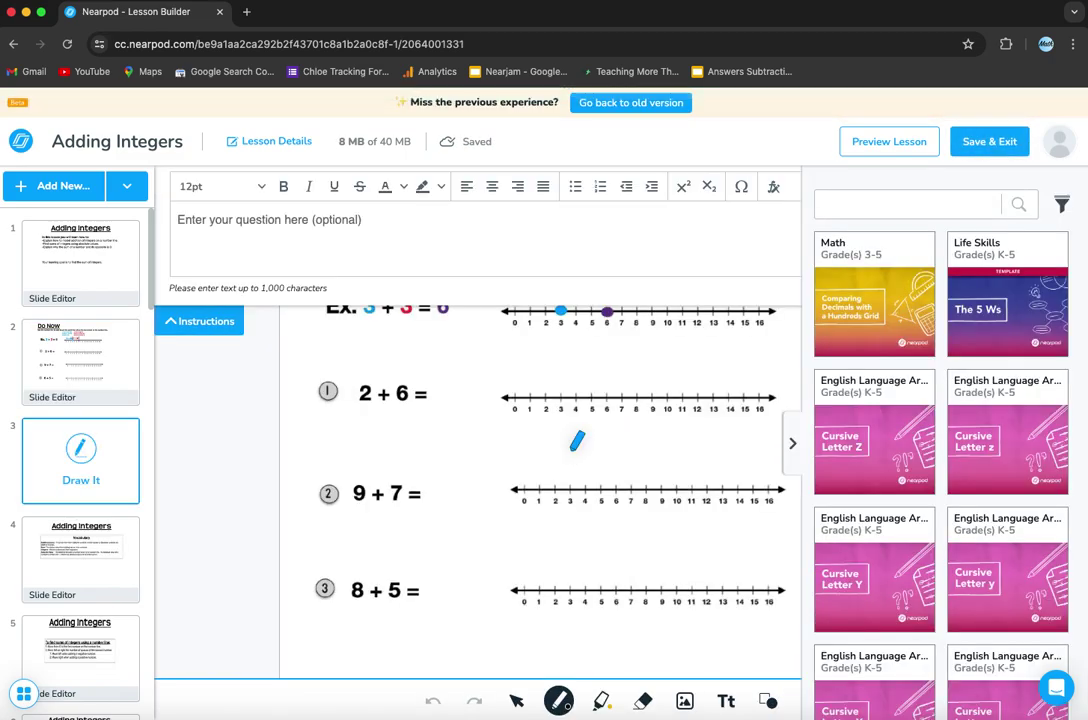
pyautogui.click(176, 321)
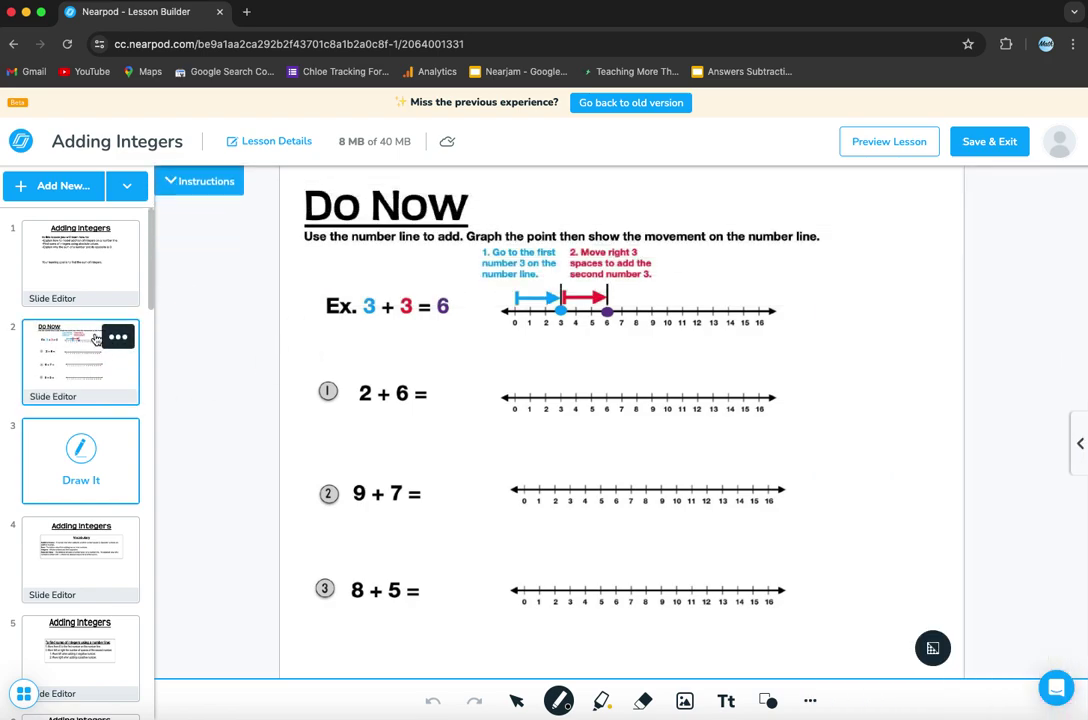
# Convert the Do Now slide to Draw It again, keeping the original.
pyautogui.click(117, 344)
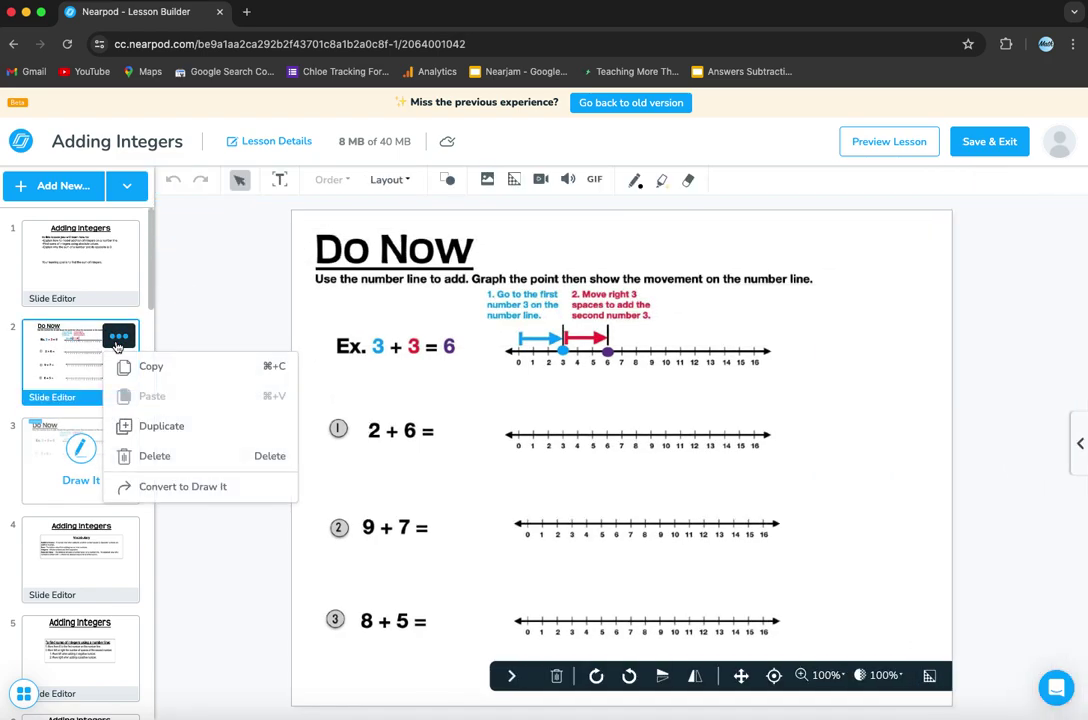
pyautogui.click(183, 496)
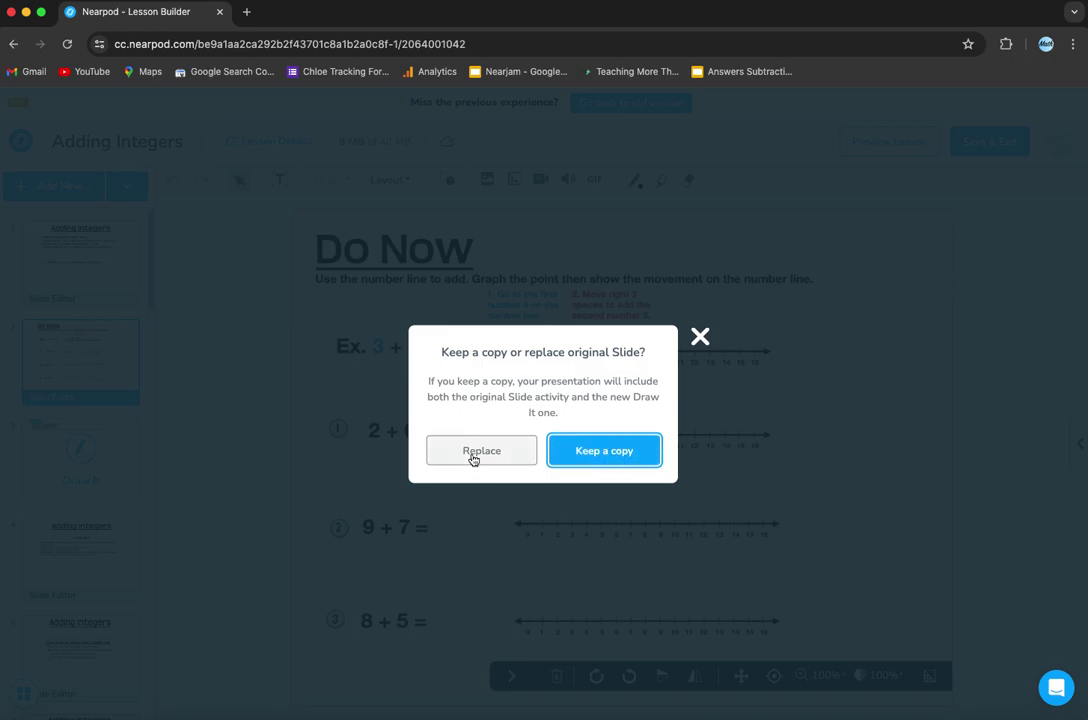
pyautogui.click(700, 338)
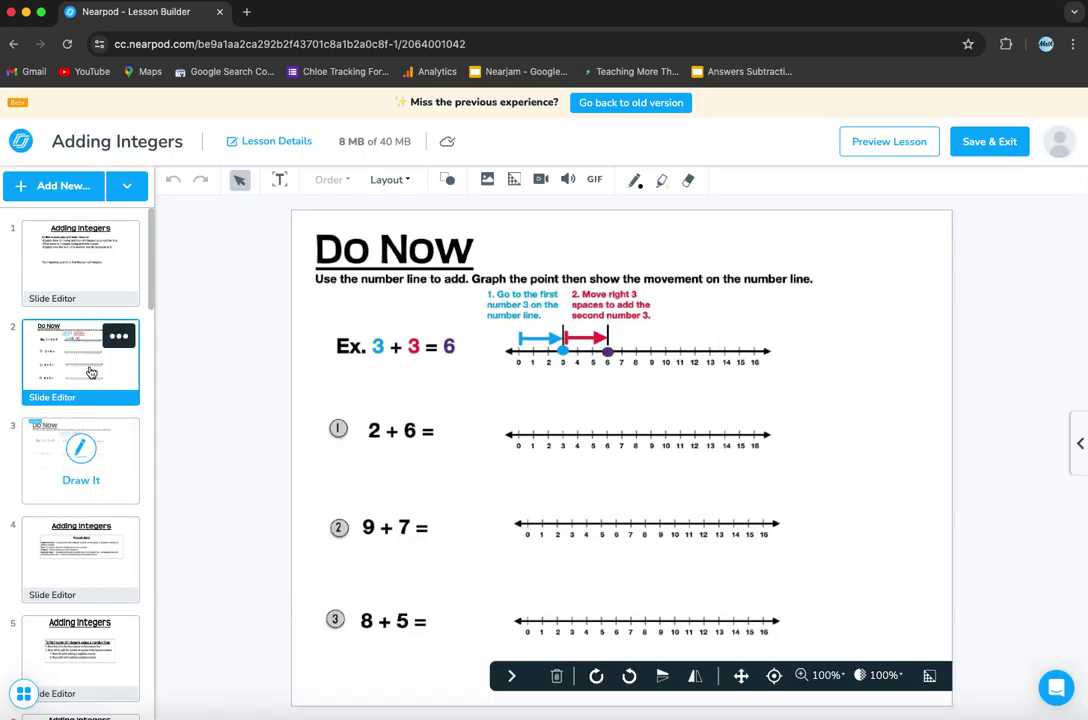
# Delete the original Do Now slide.
pyautogui.click(118, 336)
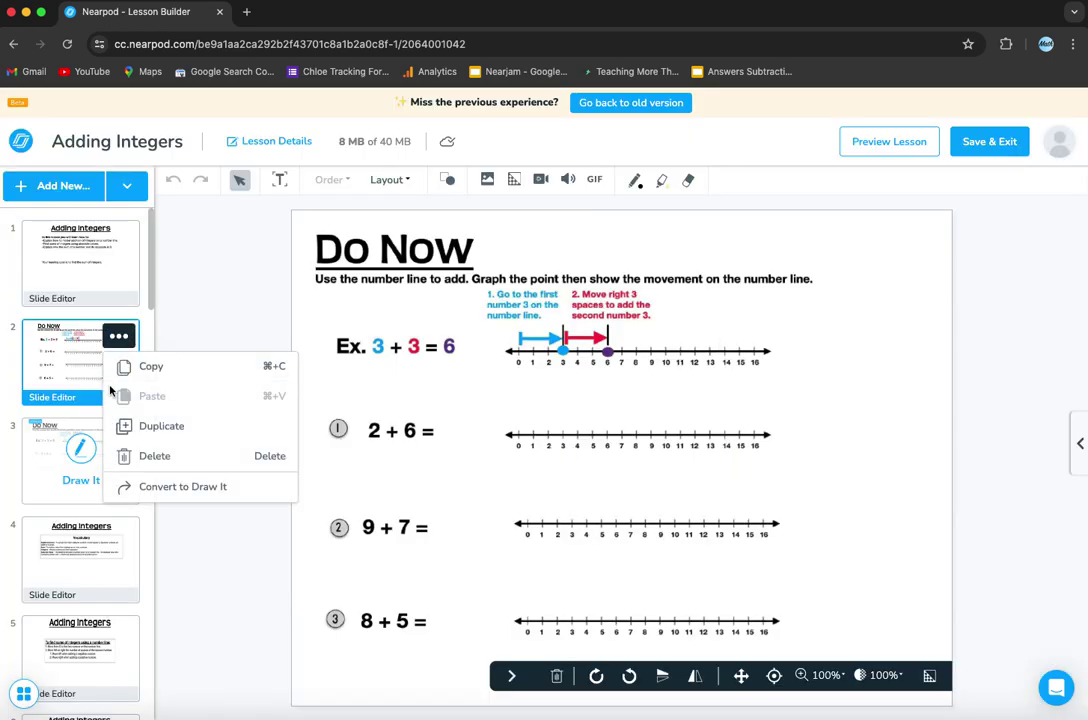
pyautogui.click(137, 456)
pyautogui.click(565, 445)
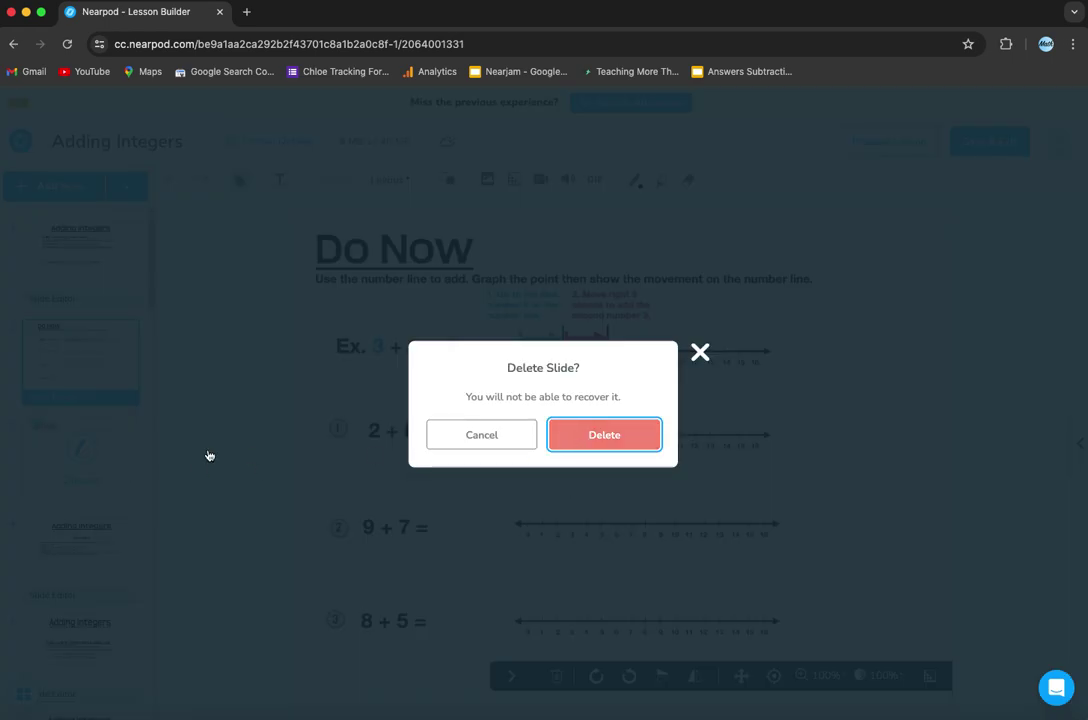
# Open slide 9, the first Try it on your own slide.
pyautogui.scroll(-5, 90, 480)
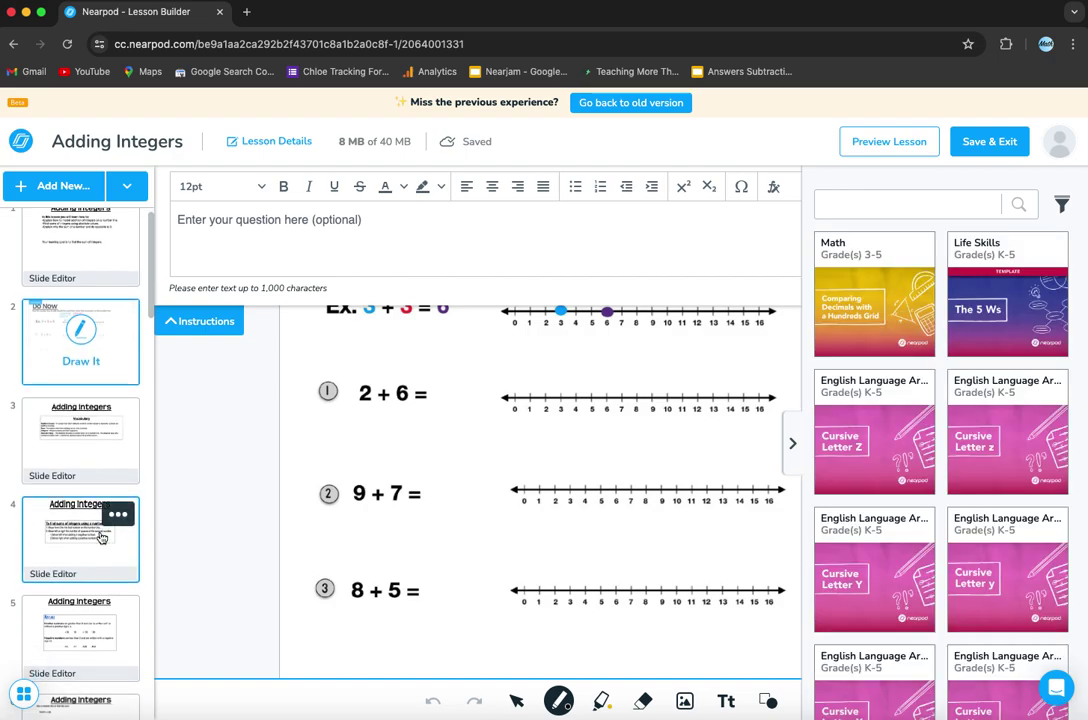
pyautogui.scroll(-9, 100, 520)
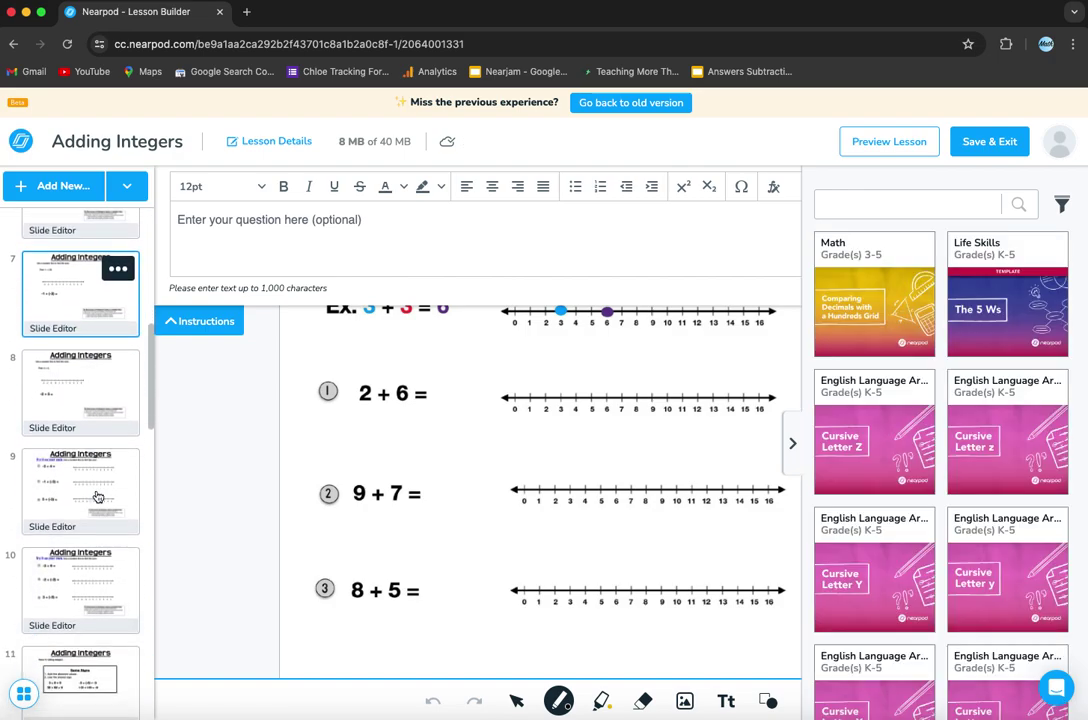
pyautogui.click(112, 382)
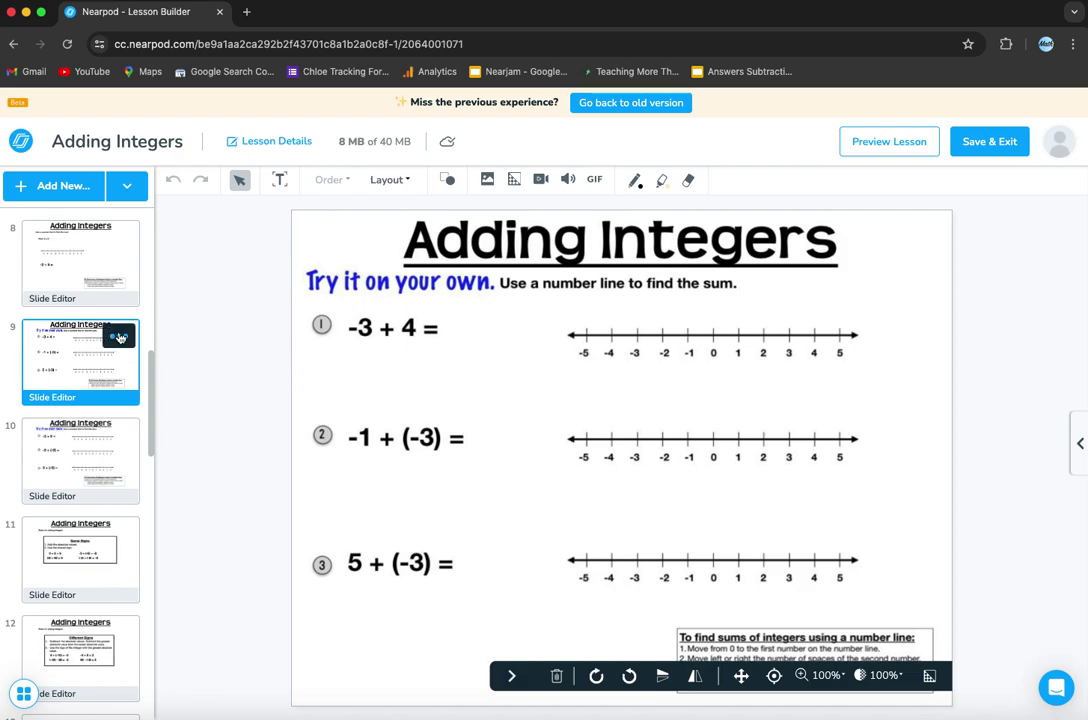
# Convert slide 9 to Draw It, keeping the original, and collapse the content library.
pyautogui.click(119, 337)
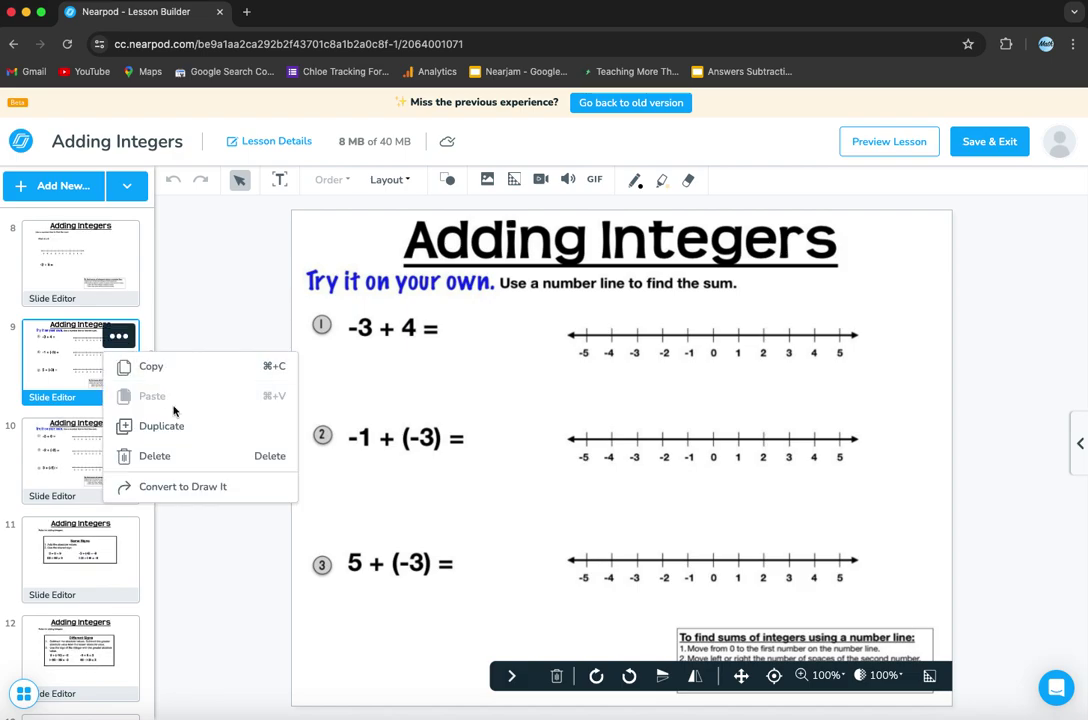
pyautogui.click(183, 488)
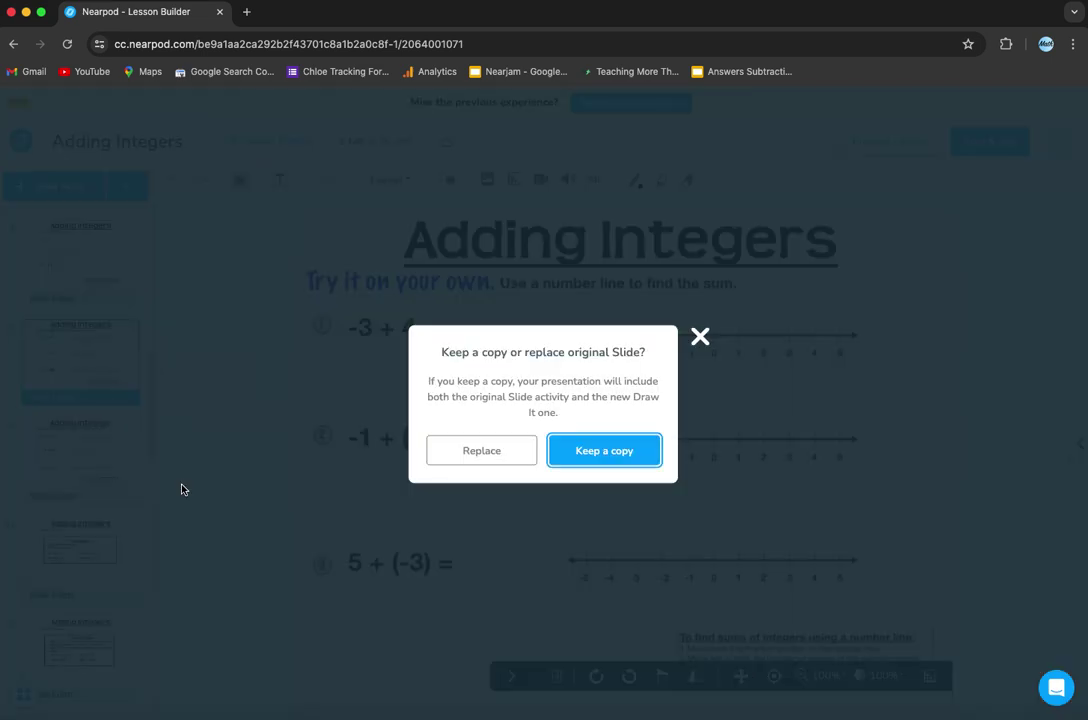
pyautogui.click(573, 455)
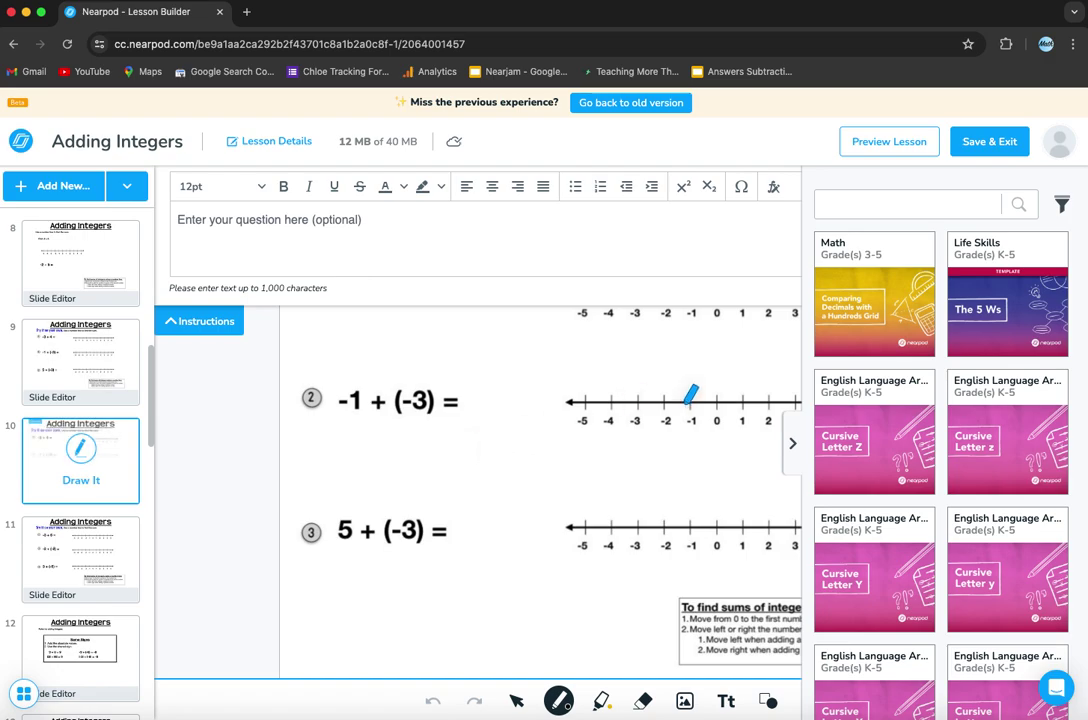
pyautogui.click(792, 443)
# Review slide 9 and the new Draw It slide 10, then open slide 11.
pyautogui.click(93, 370)
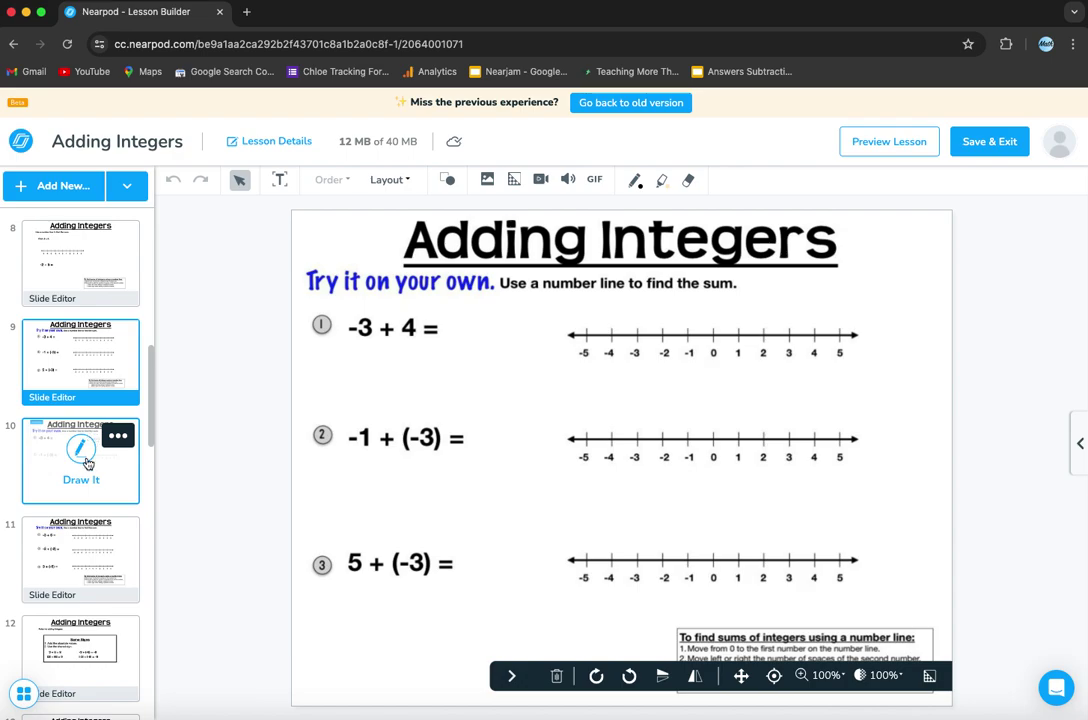
pyautogui.click(87, 463)
pyautogui.click(95, 485)
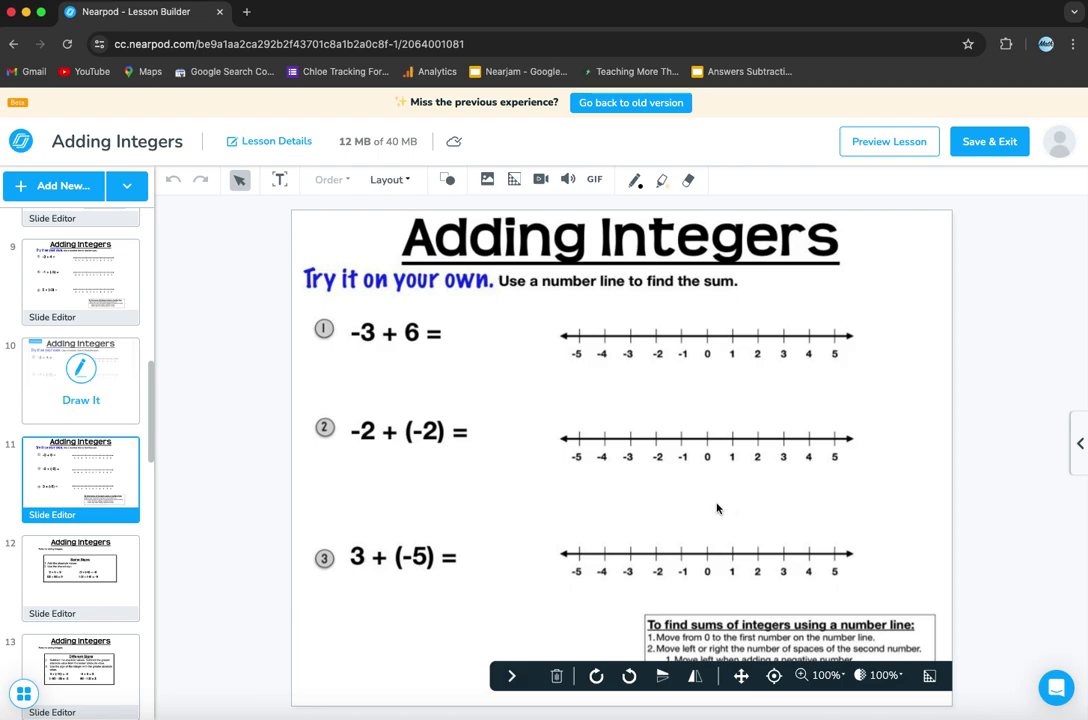
# Convert slide 11 to Draw It, replacing the original slide.
pyautogui.click(118, 453)
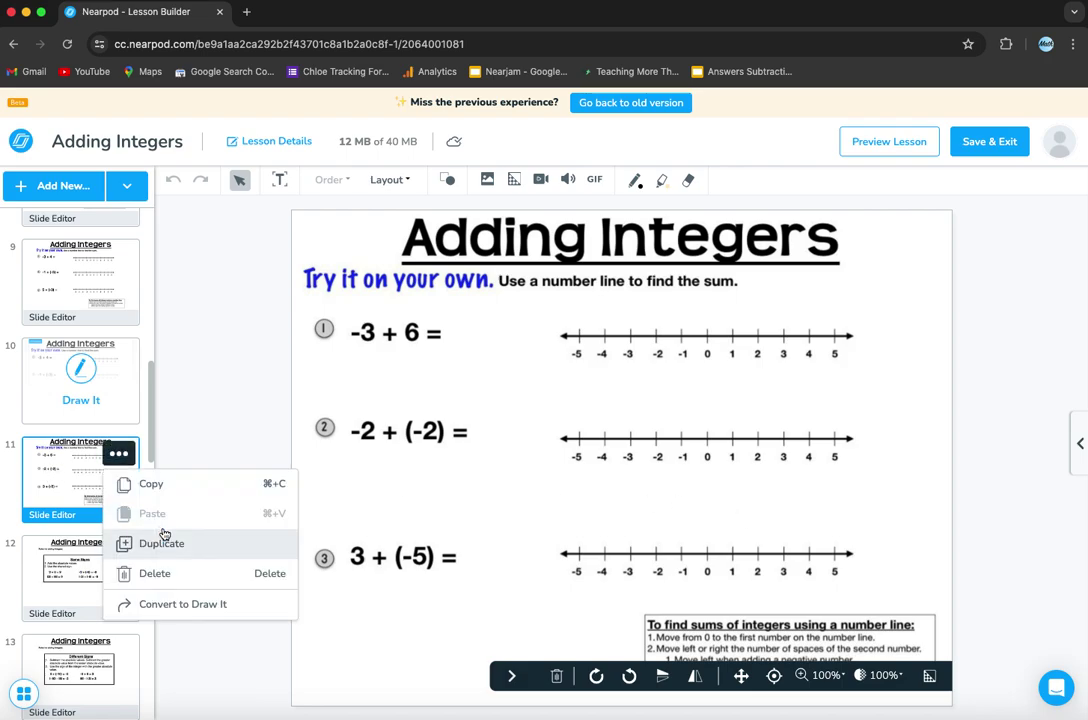
pyautogui.click(238, 606)
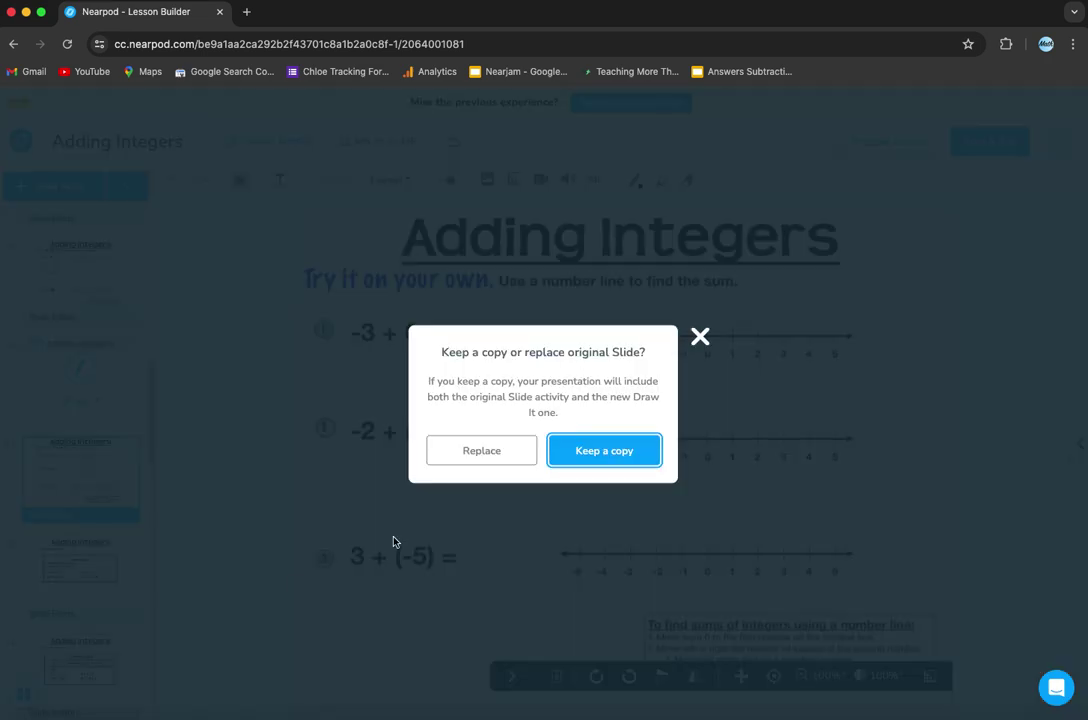
pyautogui.click(469, 463)
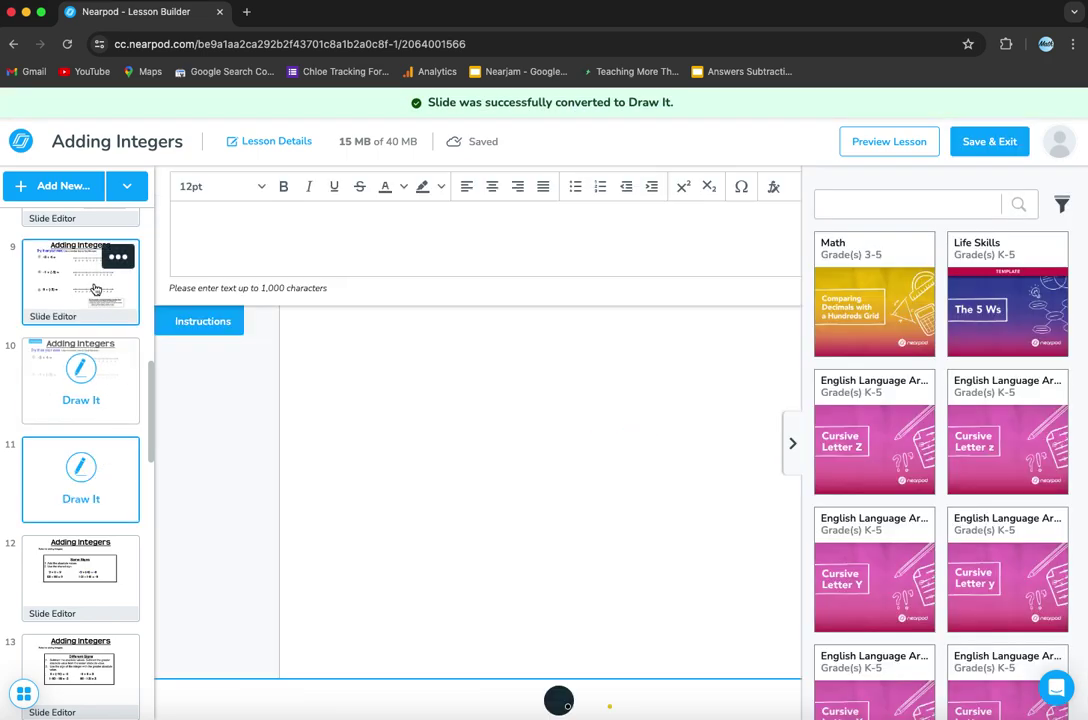
# Review slides 9, 10 and 11, then return to the title slide.
pyautogui.click(80, 295)
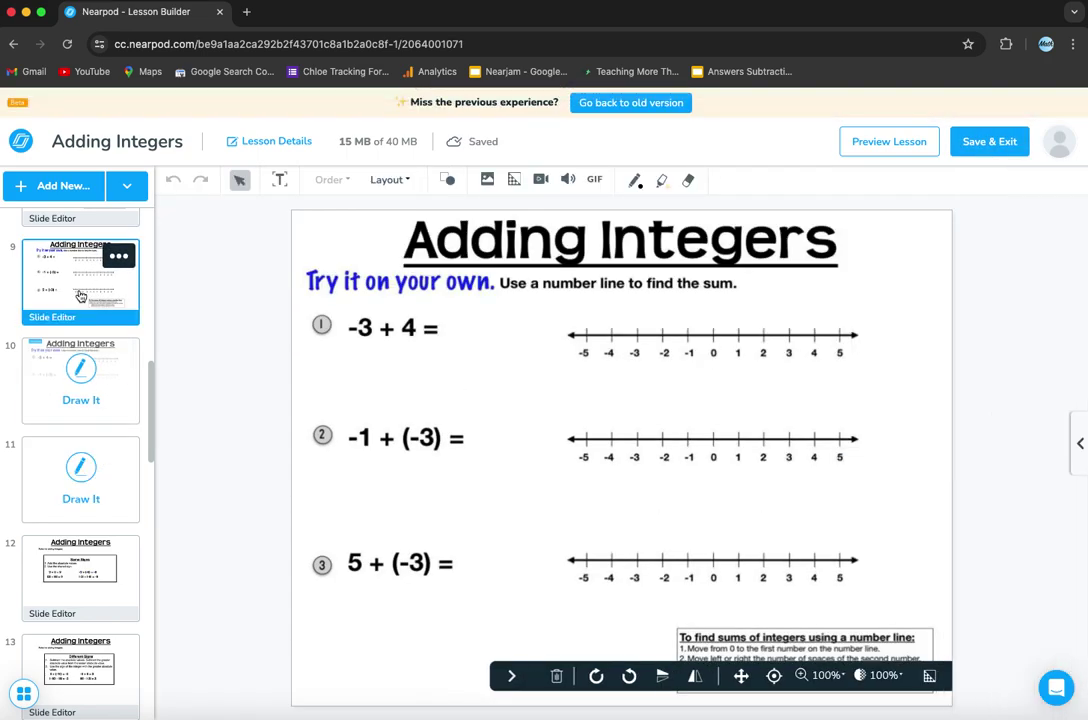
pyautogui.click(79, 381)
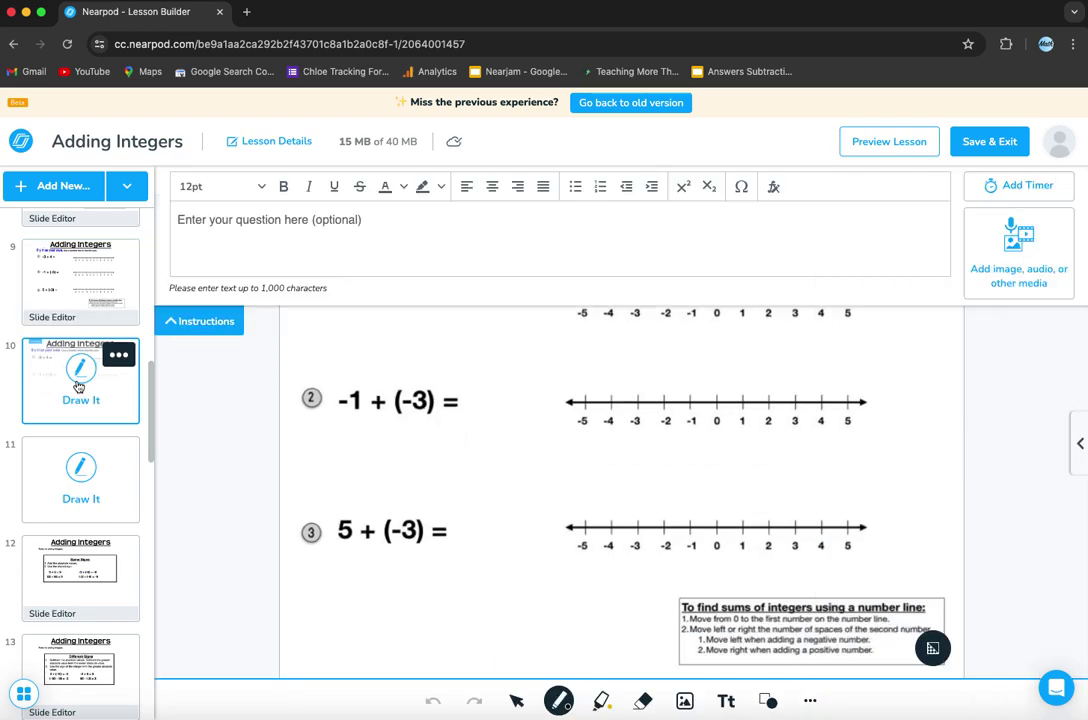
pyautogui.click(72, 464)
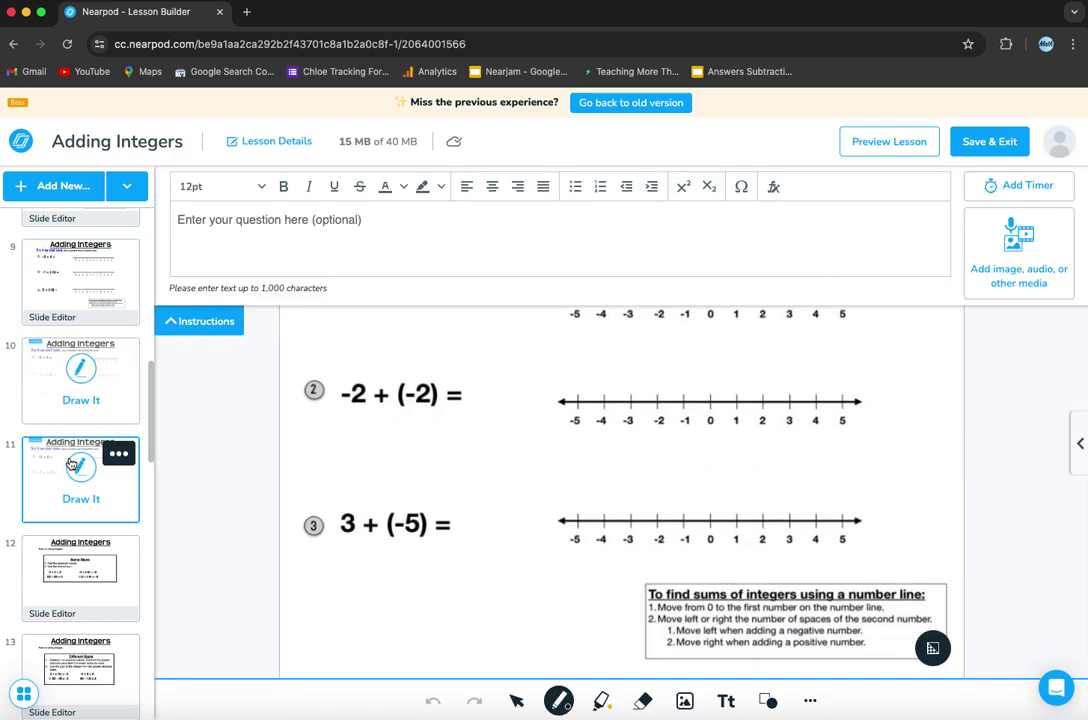
pyautogui.scroll(-5, 102, 488)
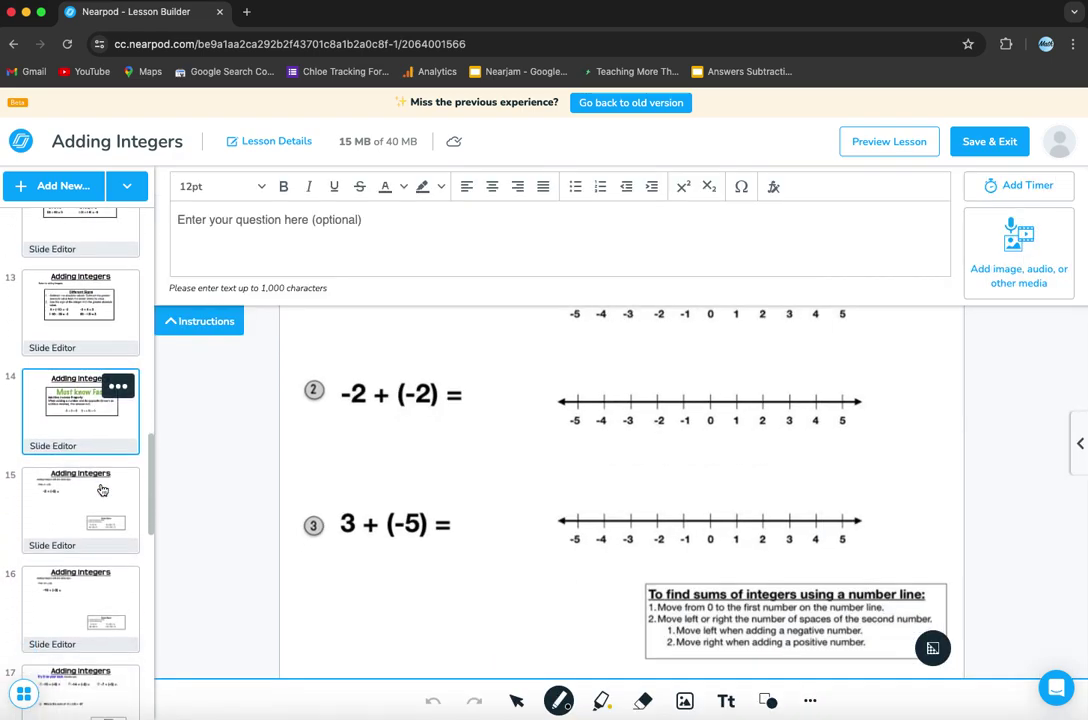
pyautogui.scroll(-6, 102, 489)
pyautogui.scroll(-2, 102, 489)
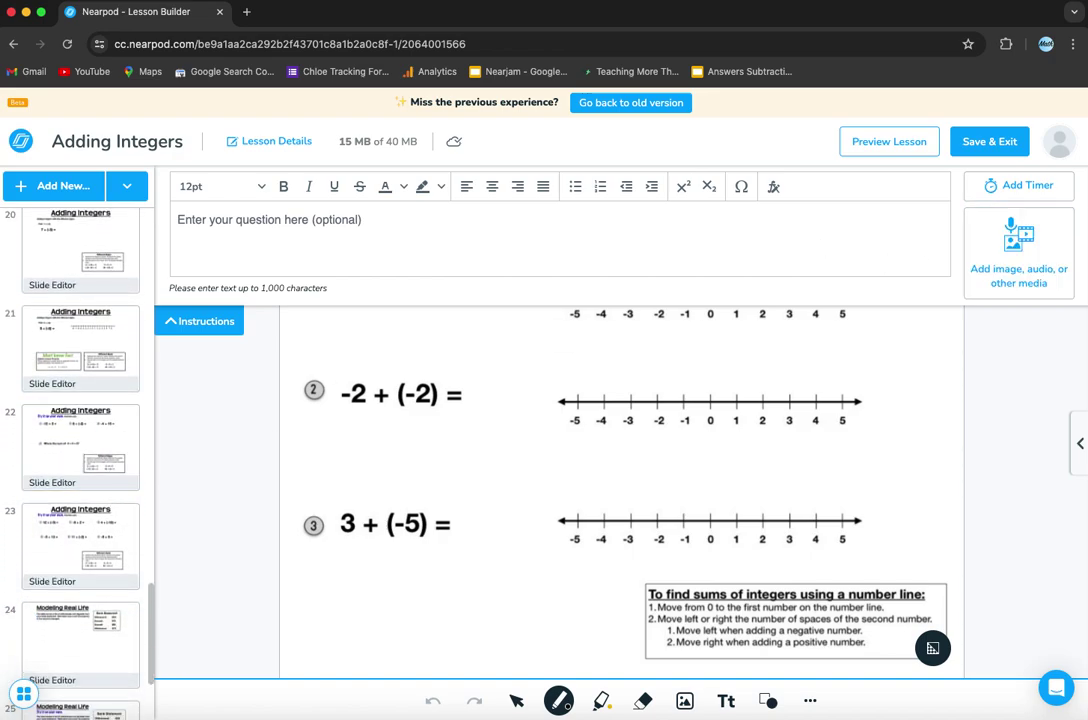
pyautogui.scroll(10, 76, 372)
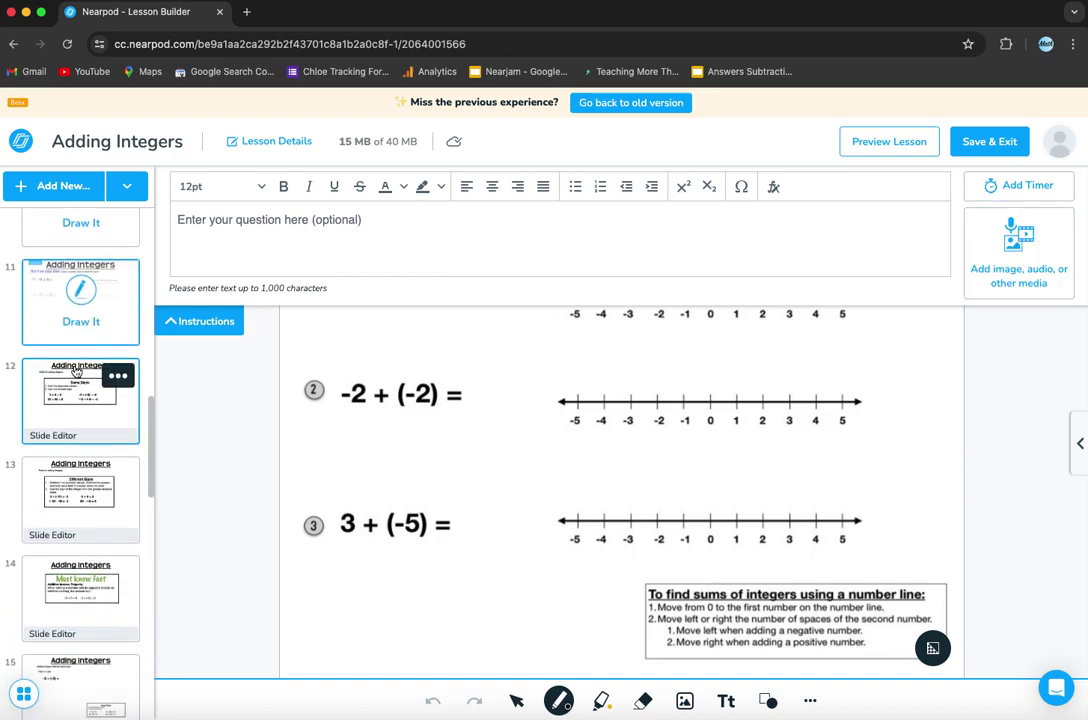
pyautogui.scroll(3, 76, 372)
pyautogui.click(76, 360)
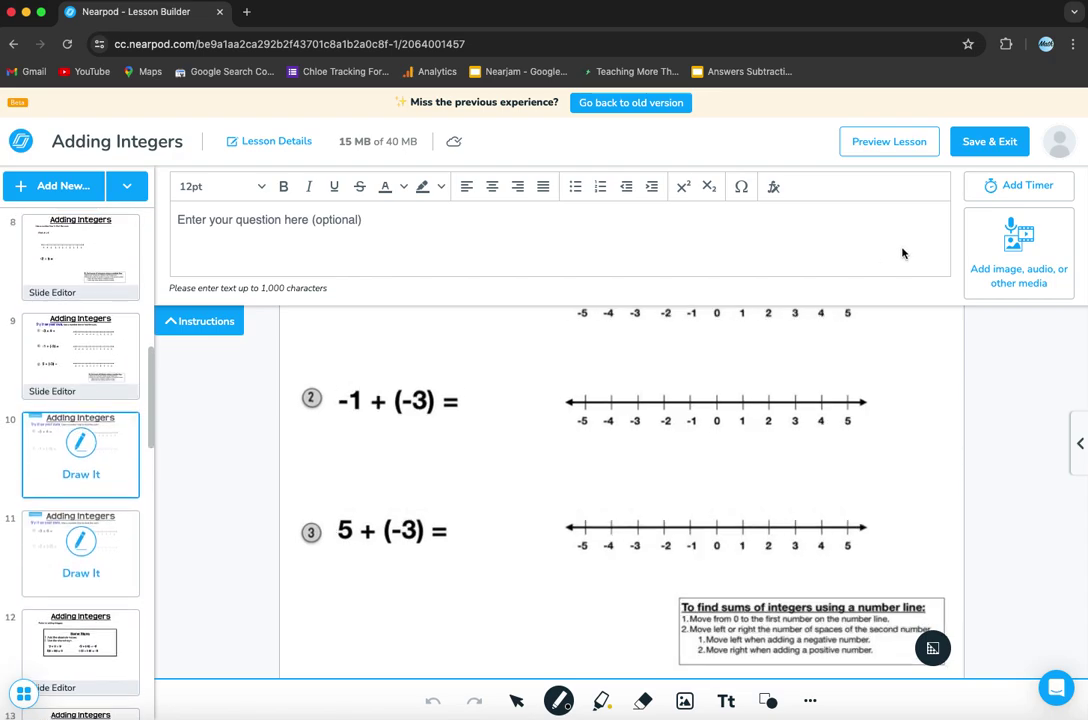
pyautogui.scroll(7, 92, 330)
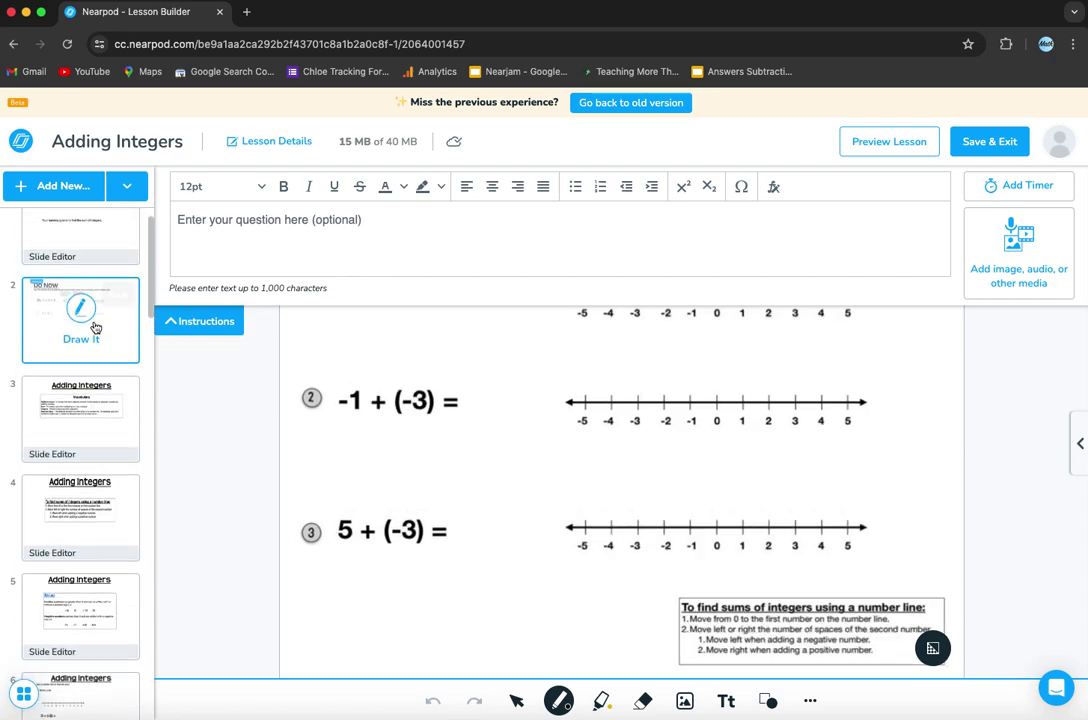
pyautogui.scroll(1, 95, 328)
pyautogui.click(107, 272)
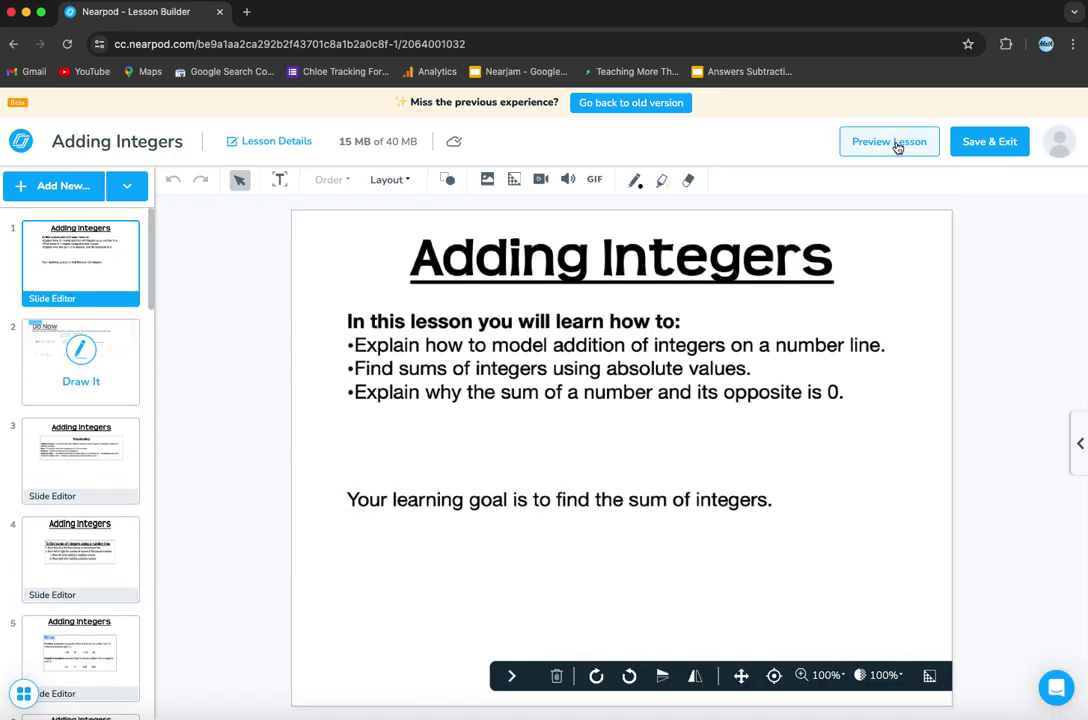
# Preview the lesson and scribble a Crayon mark on the Do Now Draw It slide.
pyautogui.click(893, 143)
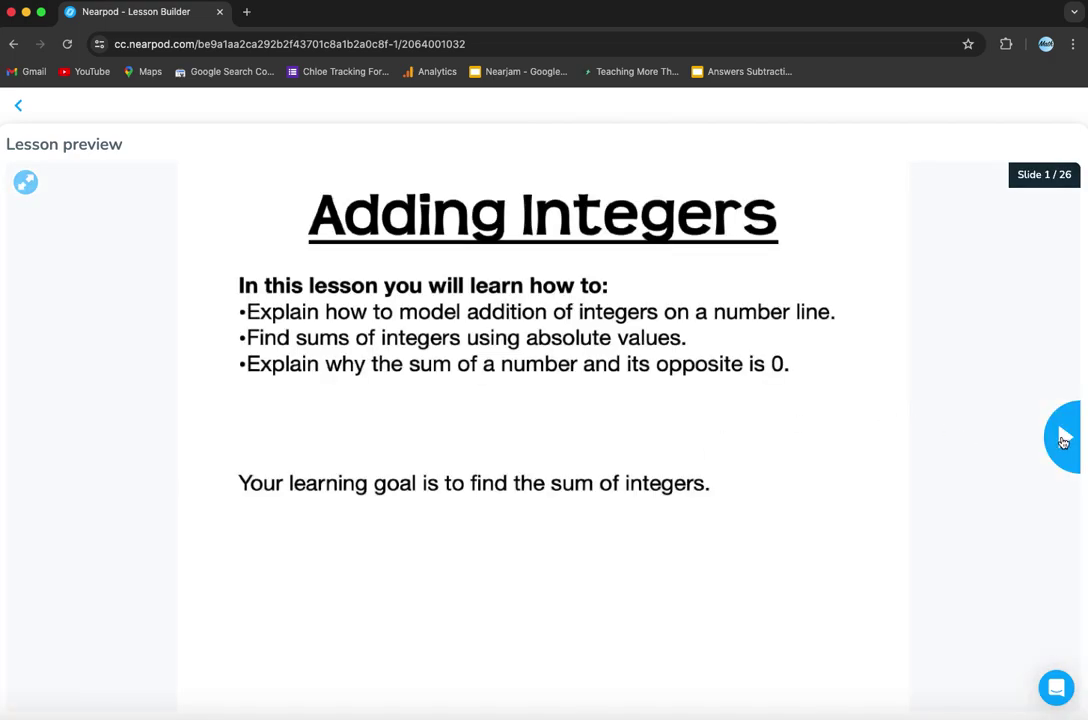
pyautogui.click(1064, 438)
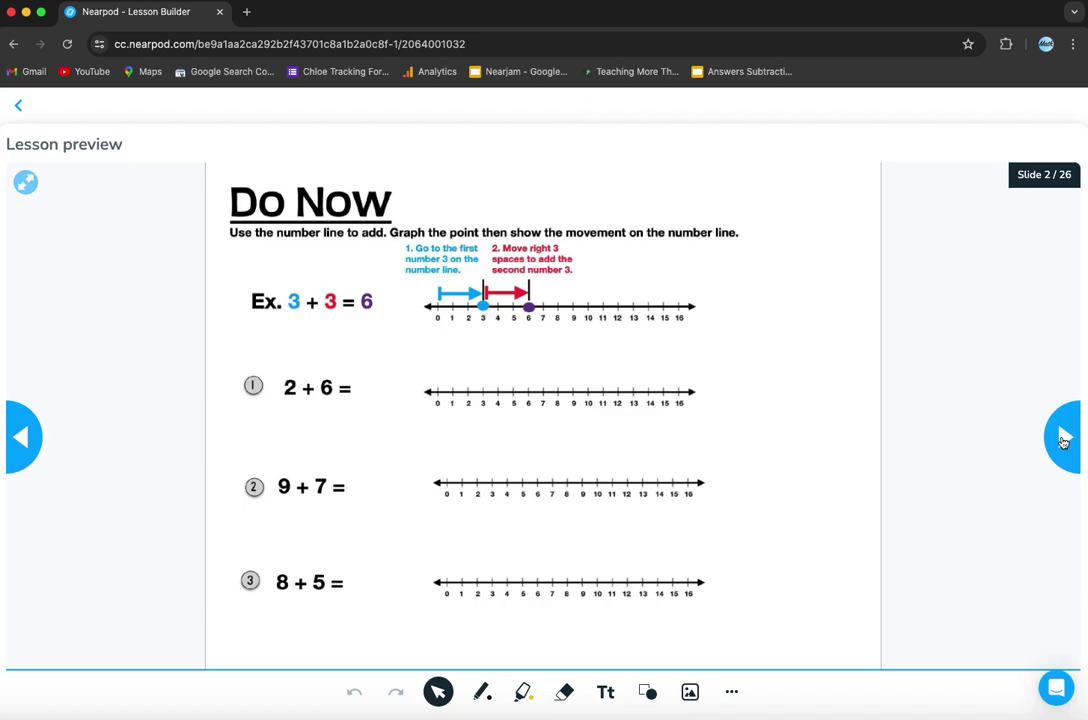
pyautogui.click(484, 693)
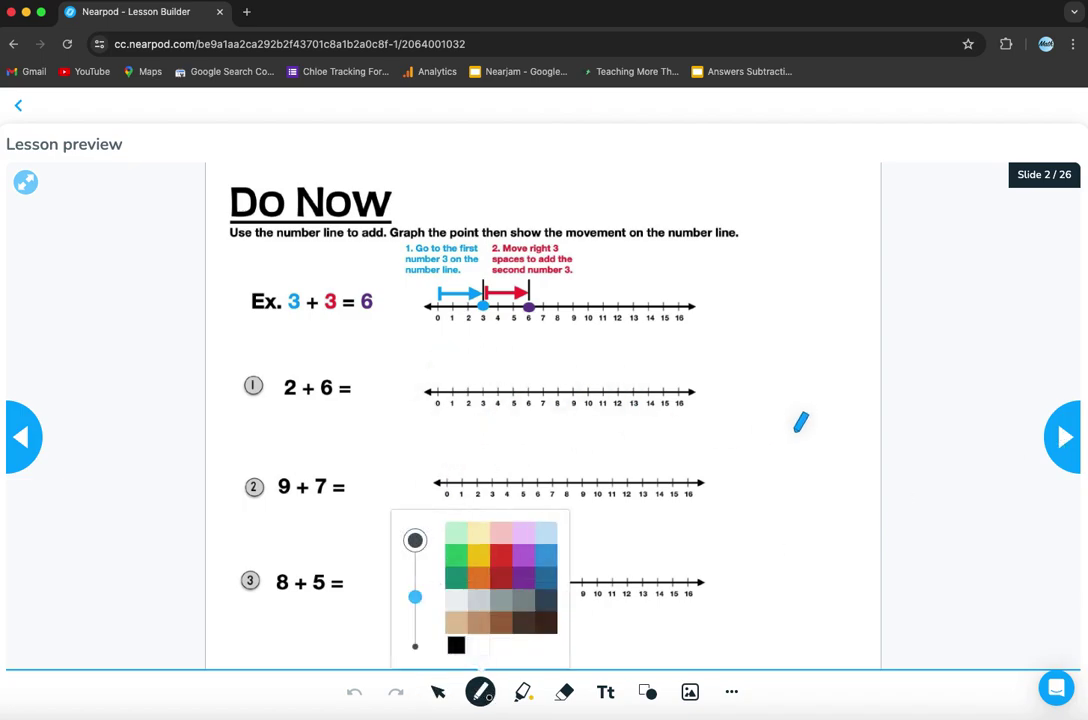
pyautogui.moveTo(781, 431)
pyautogui.mouseDown()
pyautogui.moveTo(795, 460)
pyautogui.moveTo(783, 509)
pyautogui.mouseUp()
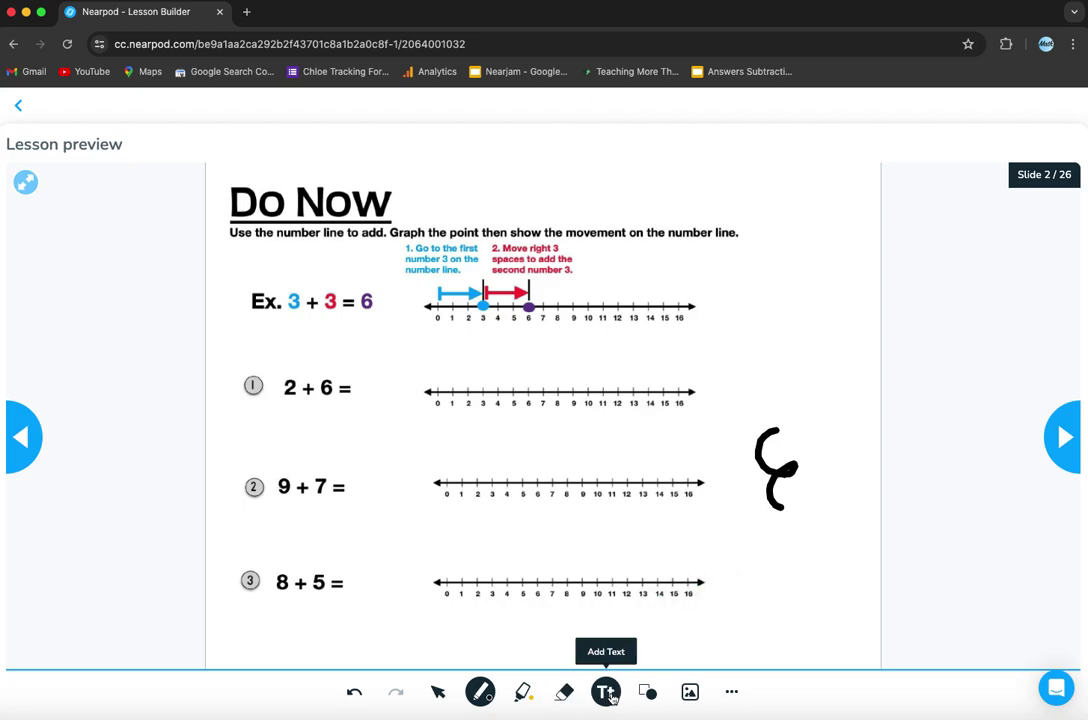
# Add a text answer of 8 beside 2 + 6 =.
pyautogui.click(610, 694)
pyautogui.moveTo(360, 374); pyautogui.dragTo(401, 428)
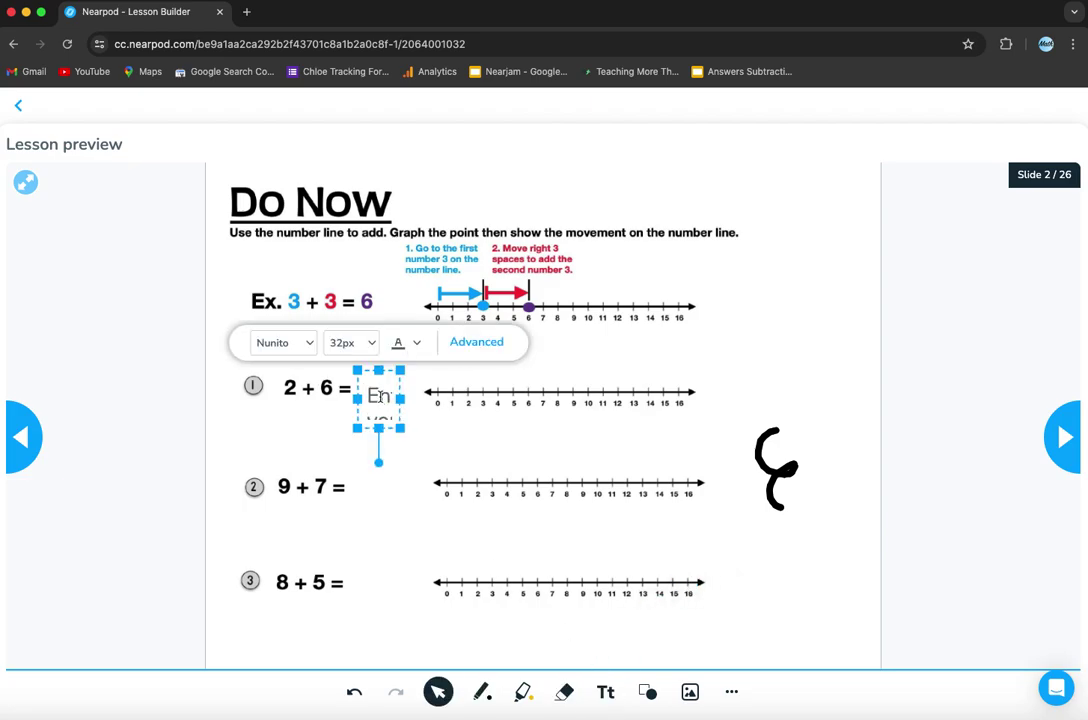
pyautogui.write('8')
# Go back to slide 1 of the preview and exit to the Lesson Builder.
pyautogui.click(683, 692)
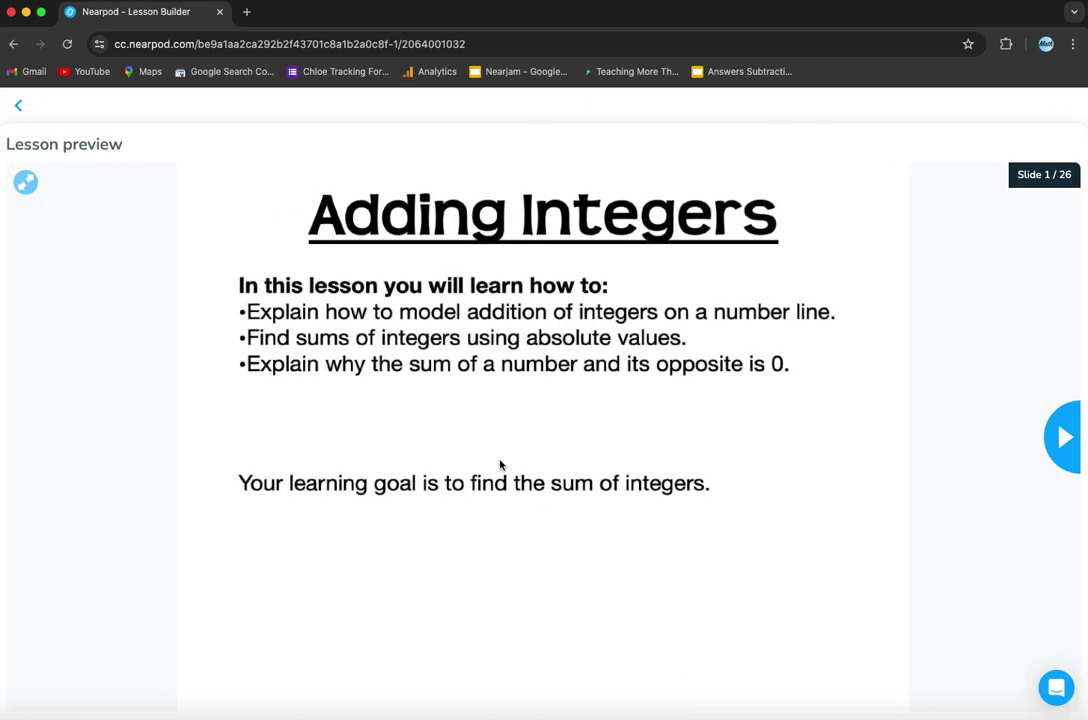
pyautogui.click(16, 102)
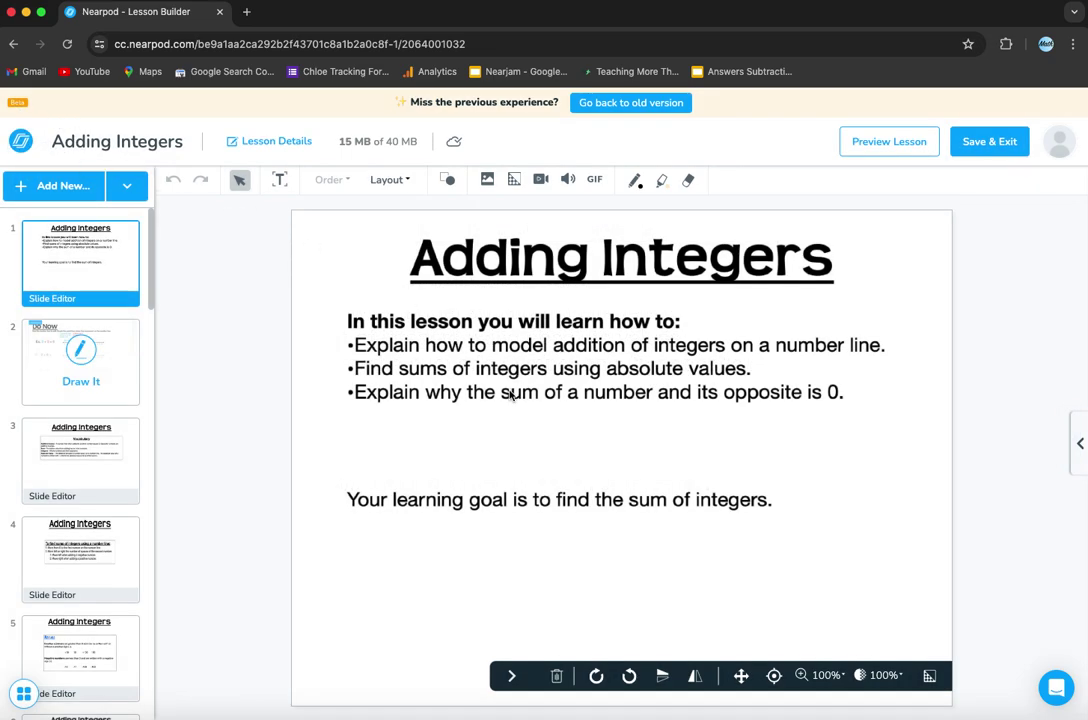